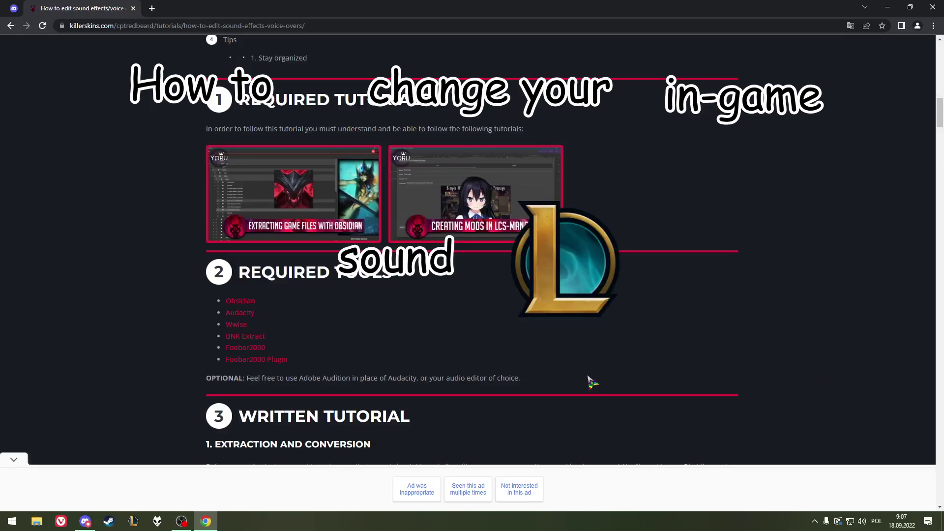
Step: Launch Obsidian from the Start menu's modding tools group
{"action": "scroll", "coordinate": [585, 380], "scroll_direction": "up", "scroll_amount": 2}
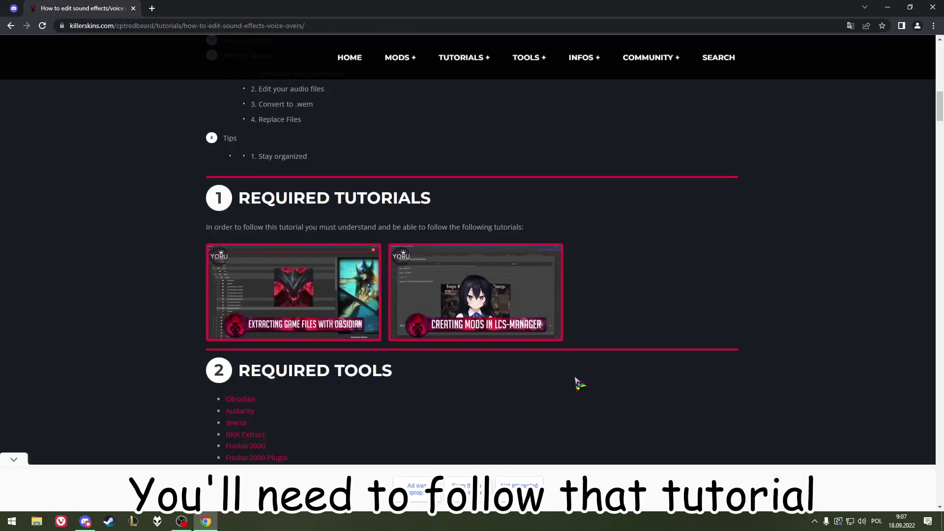
{"action": "scroll", "coordinate": [580, 383], "scroll_direction": "down", "scroll_amount": 3}
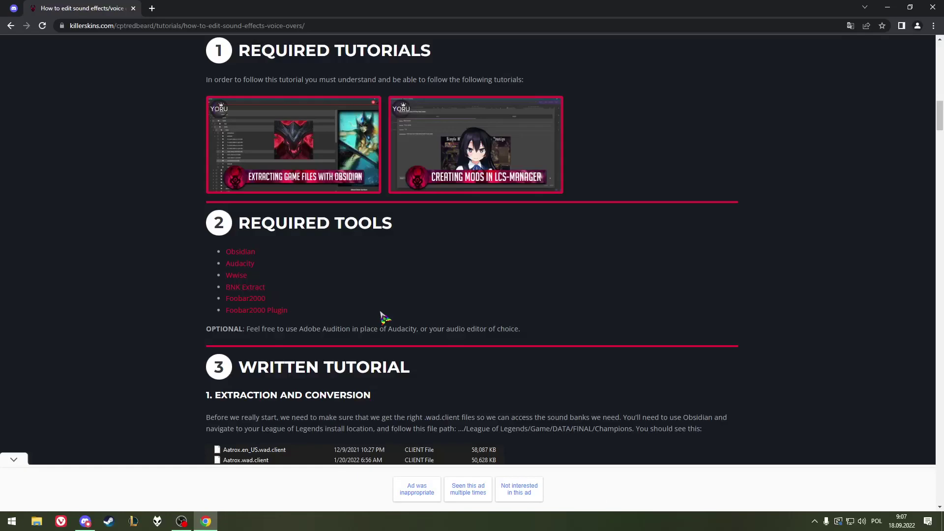
{"action": "key", "text": "super"}
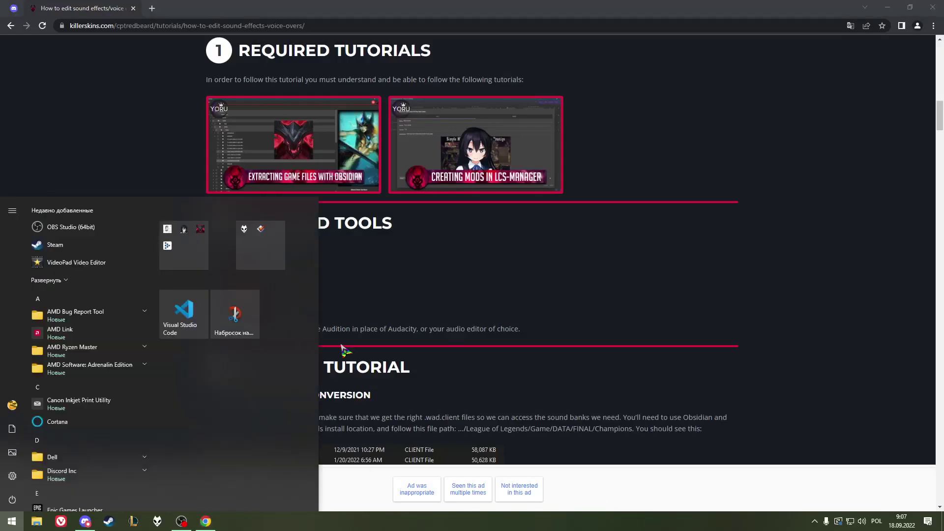
{"action": "left_click", "coordinate": [185, 245]}
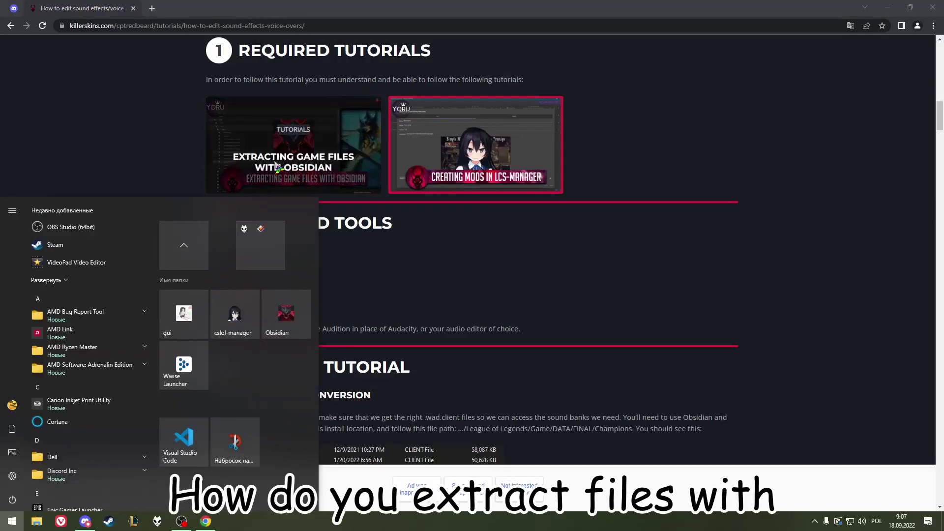
{"action": "left_click", "coordinate": [295, 319]}
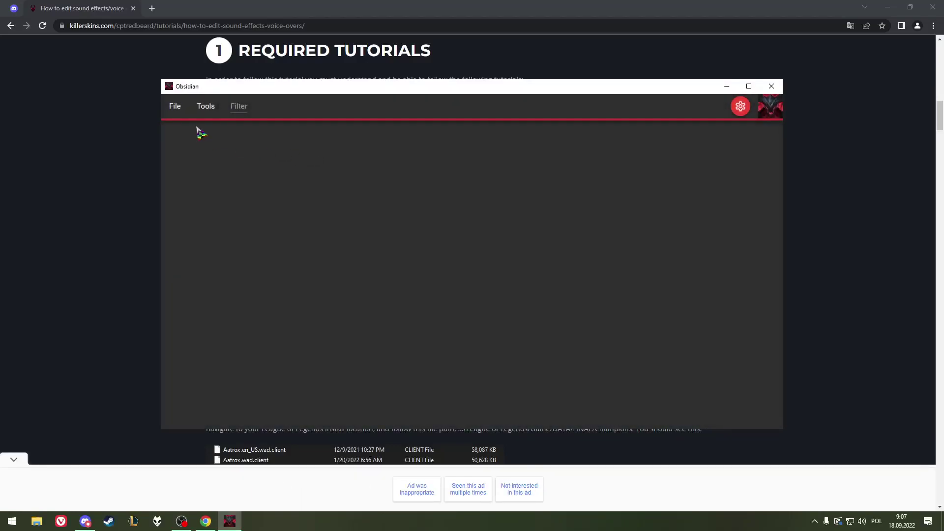
Step: Browse the open-WAD dialog to Game\DATA\FINAL\Maps\Shipping and pick Common.wad.client
{"action": "left_click", "coordinate": [178, 108]}
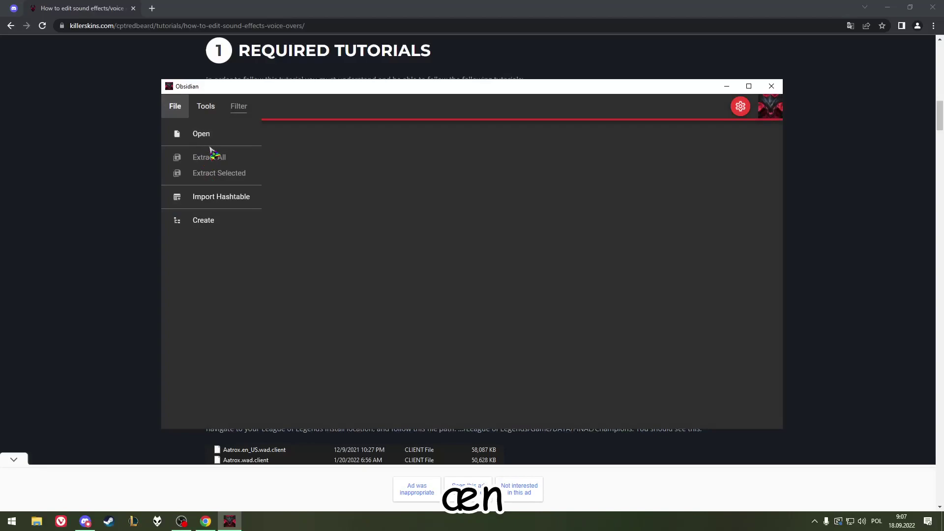
{"action": "left_click", "coordinate": [201, 134]}
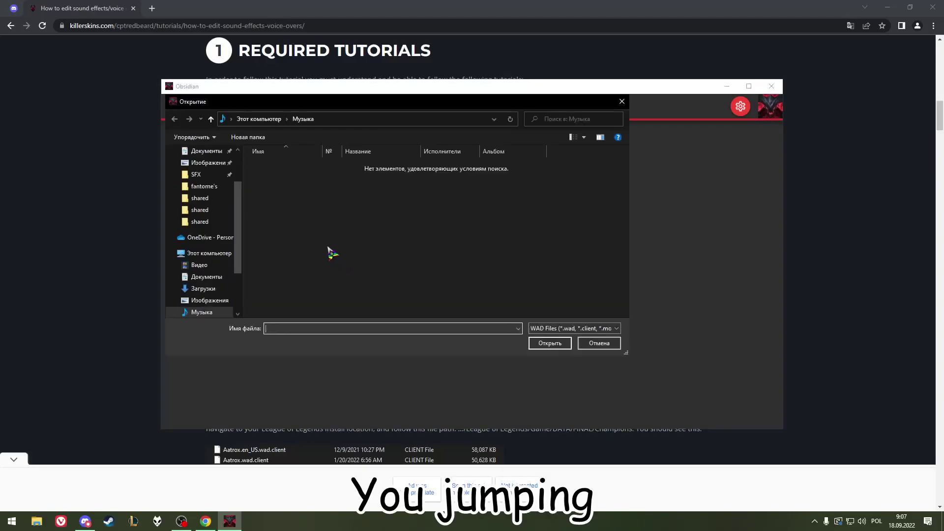
{"action": "scroll", "coordinate": [217, 221], "scroll_direction": "down", "scroll_amount": 10}
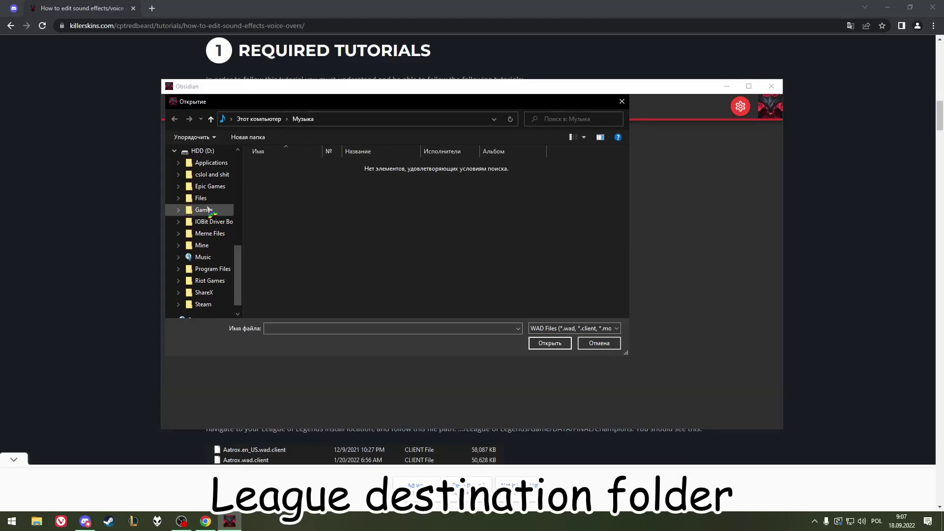
{"action": "left_click", "coordinate": [182, 292]}
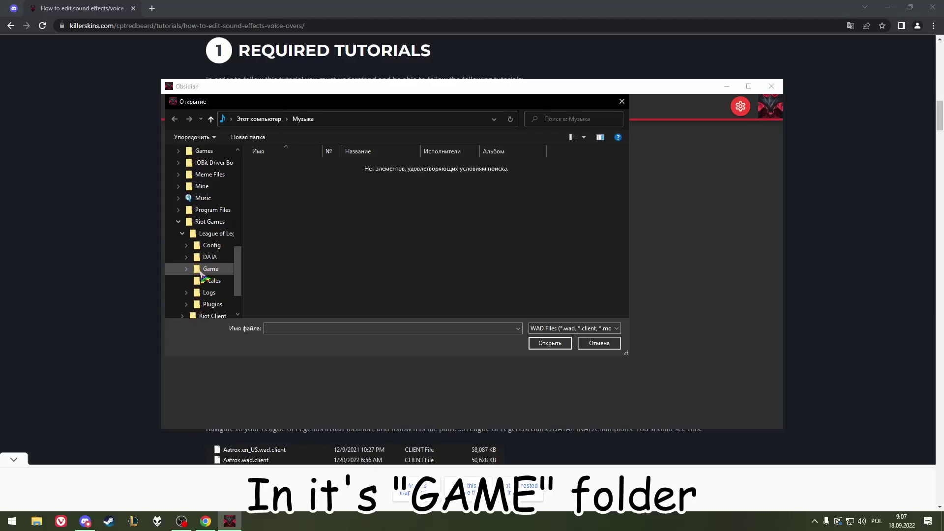
{"action": "left_click", "coordinate": [187, 270]}
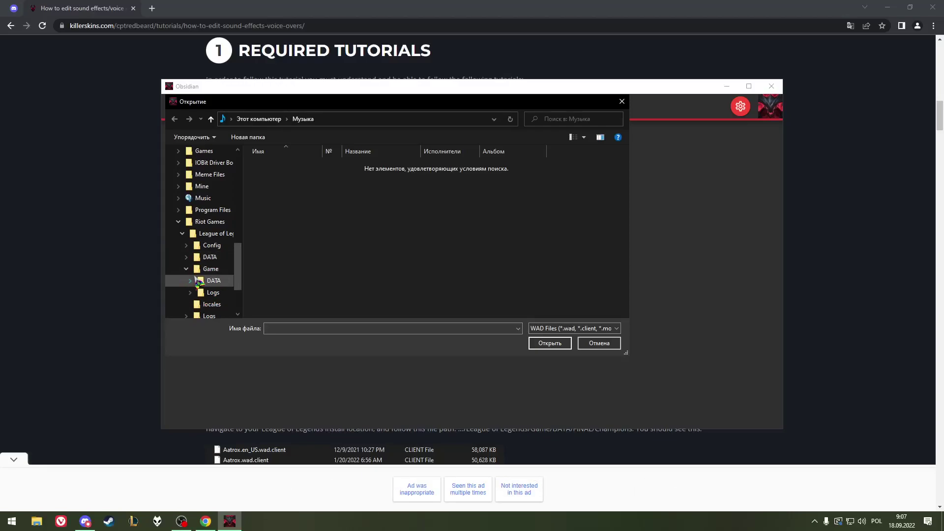
{"action": "left_click", "coordinate": [207, 281]}
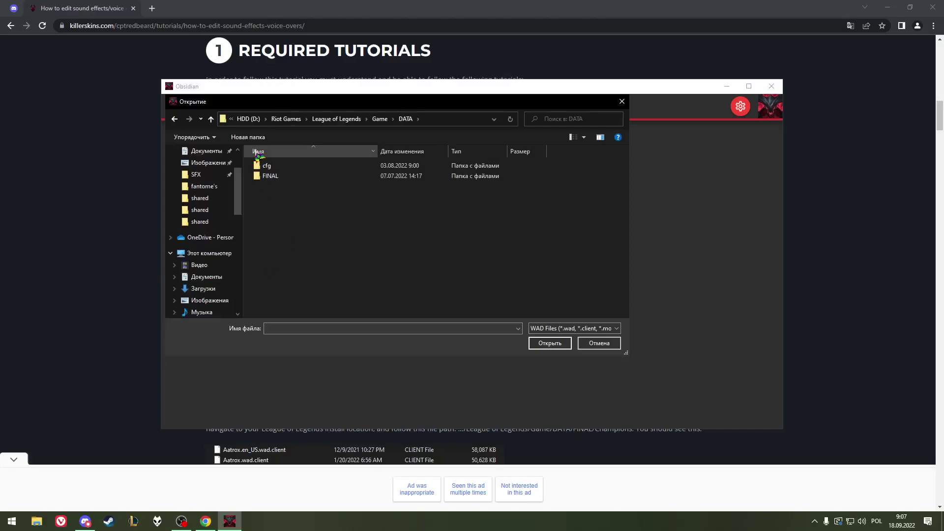
{"action": "double_click", "coordinate": [269, 176]}
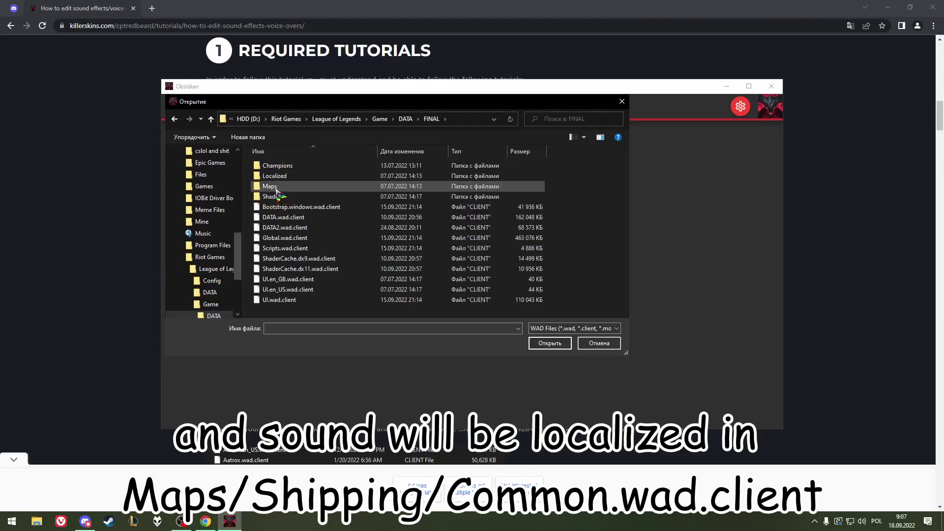
{"action": "double_click", "coordinate": [271, 187]}
{"action": "double_click", "coordinate": [274, 168]}
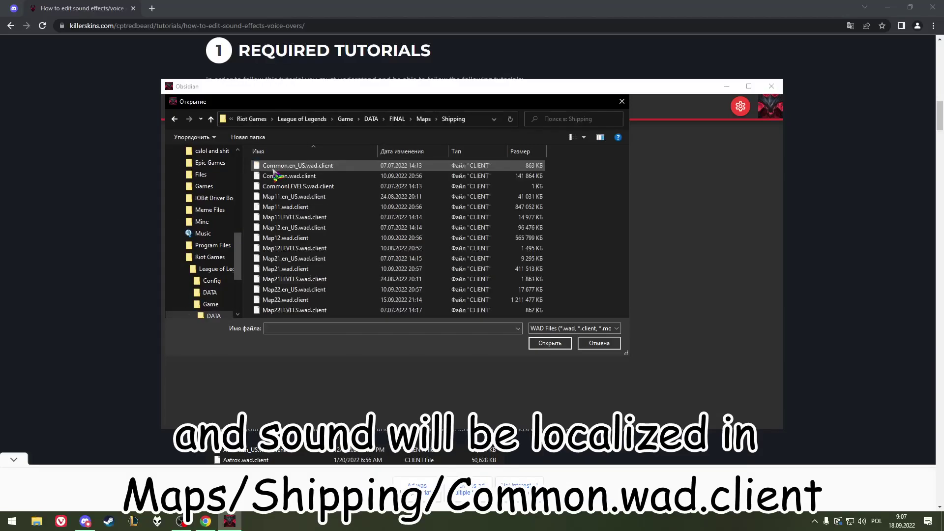
{"action": "left_click", "coordinate": [308, 178]}
Step: Open Common.wad.client and expand assets › sounds › wwise2016 › sfx › shared
{"action": "left_click", "coordinate": [541, 344]}
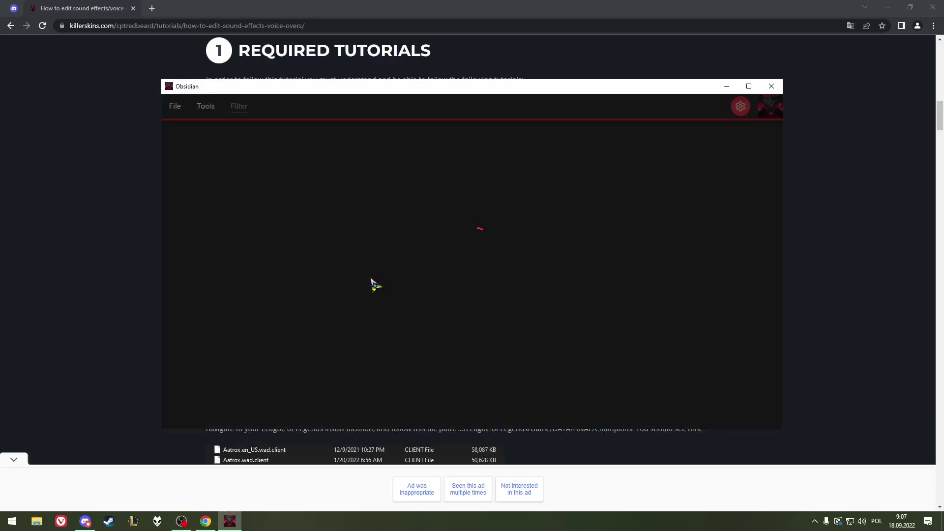
{"action": "left_click", "coordinate": [169, 157]}
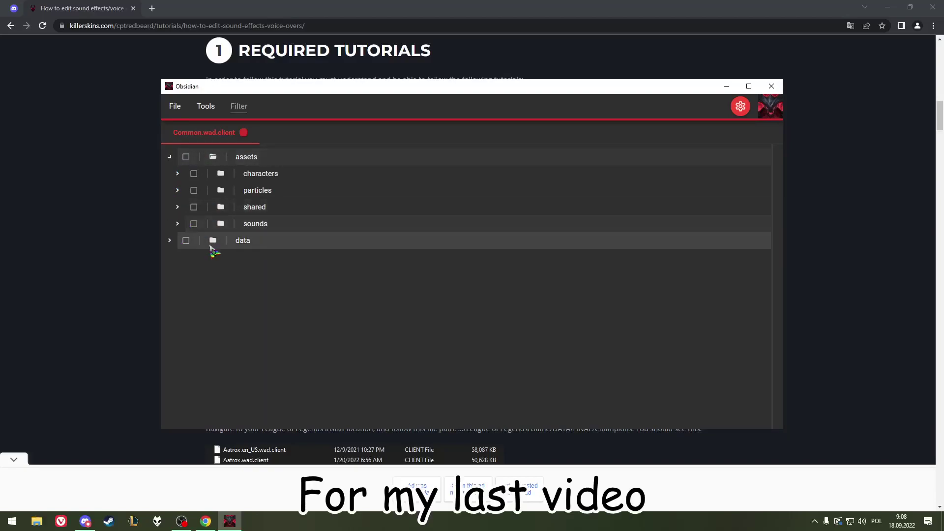
{"action": "left_click", "coordinate": [178, 207]}
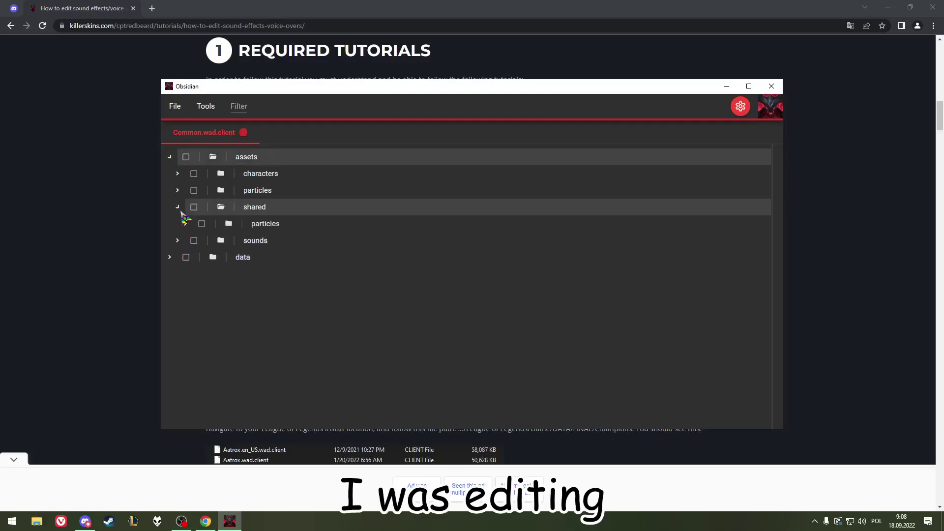
{"action": "left_click", "coordinate": [178, 208]}
{"action": "left_click", "coordinate": [178, 223]}
{"action": "left_click", "coordinate": [185, 241]}
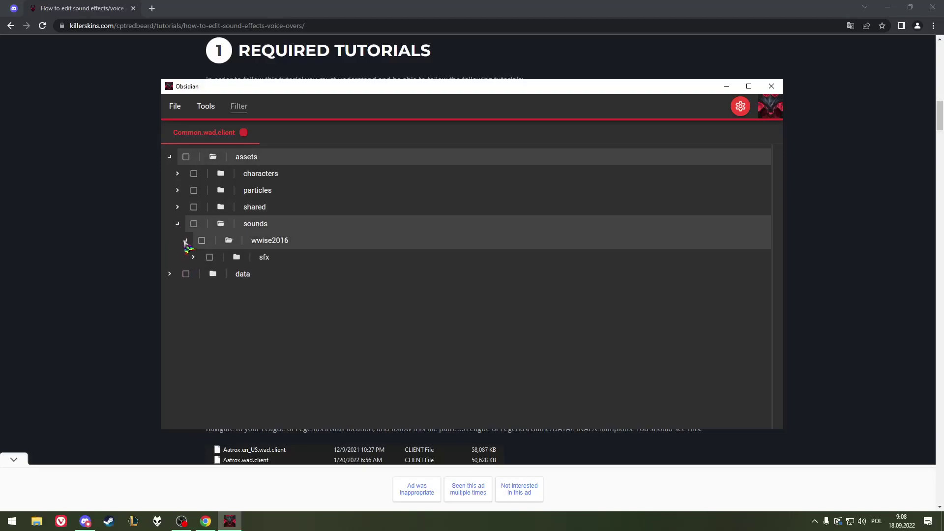
{"action": "left_click", "coordinate": [193, 257]}
{"action": "left_click", "coordinate": [202, 274]}
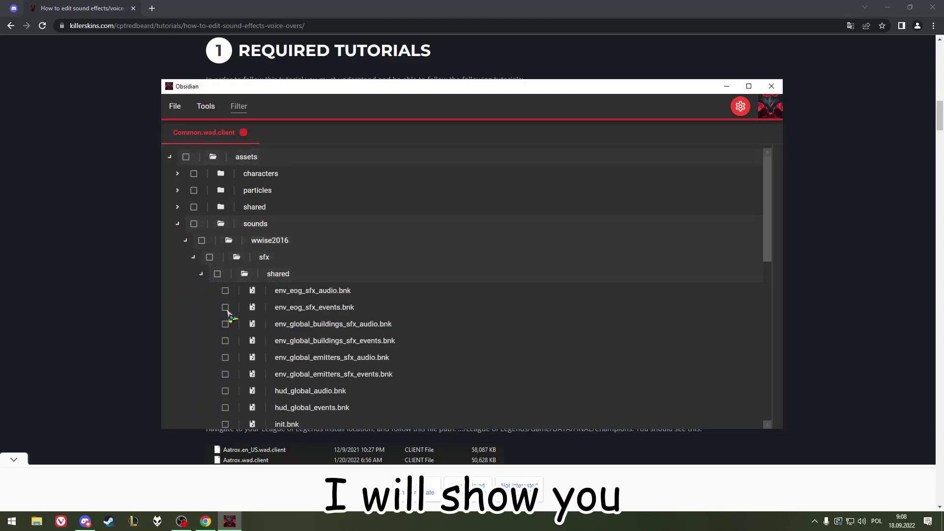
Step: Tick hud_global_events.bnk and hud_global_audio.bnk for extraction
{"action": "scroll", "coordinate": [291, 367], "scroll_direction": "down", "scroll_amount": 5}
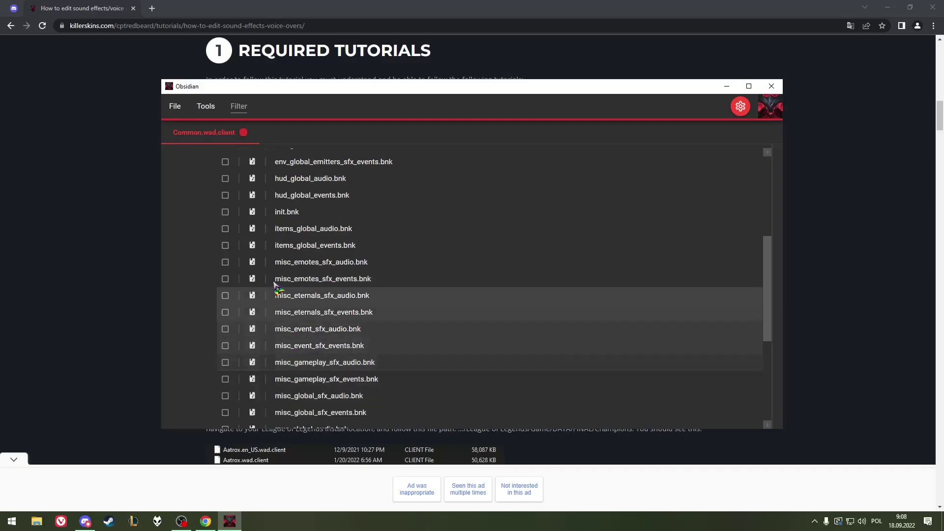
{"action": "scroll", "coordinate": [295, 283], "scroll_direction": "up", "scroll_amount": 1}
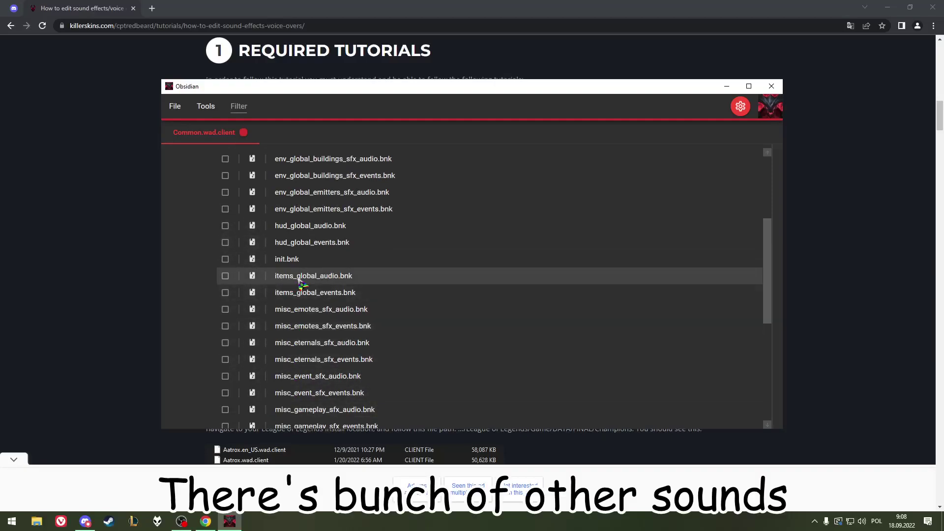
{"action": "scroll", "coordinate": [302, 280], "scroll_direction": "up", "scroll_amount": 1}
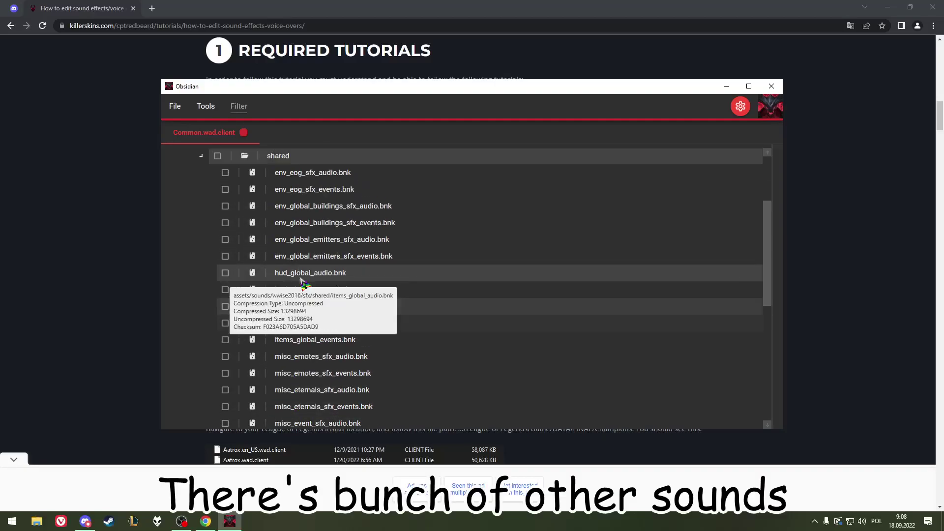
{"action": "left_click", "coordinate": [225, 289]}
{"action": "left_click", "coordinate": [225, 273]}
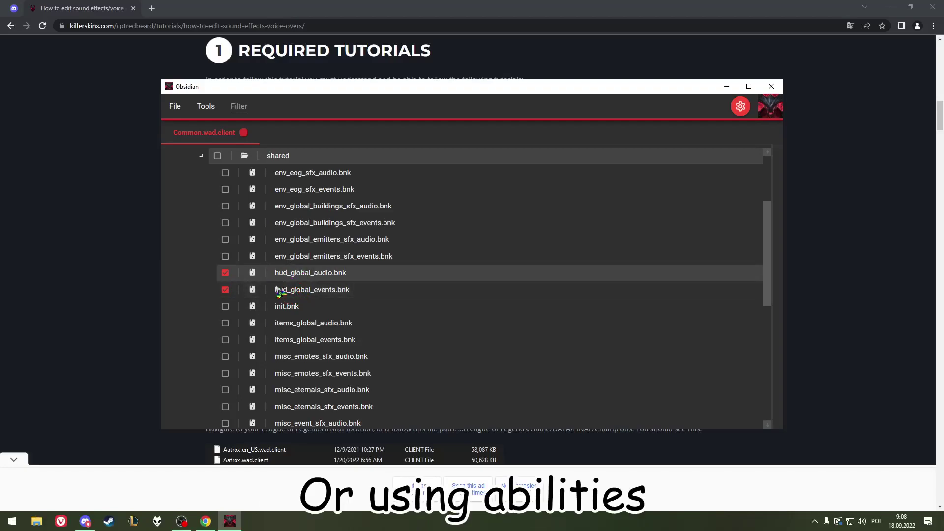
{"action": "scroll", "coordinate": [302, 314], "scroll_direction": "down", "scroll_amount": 5}
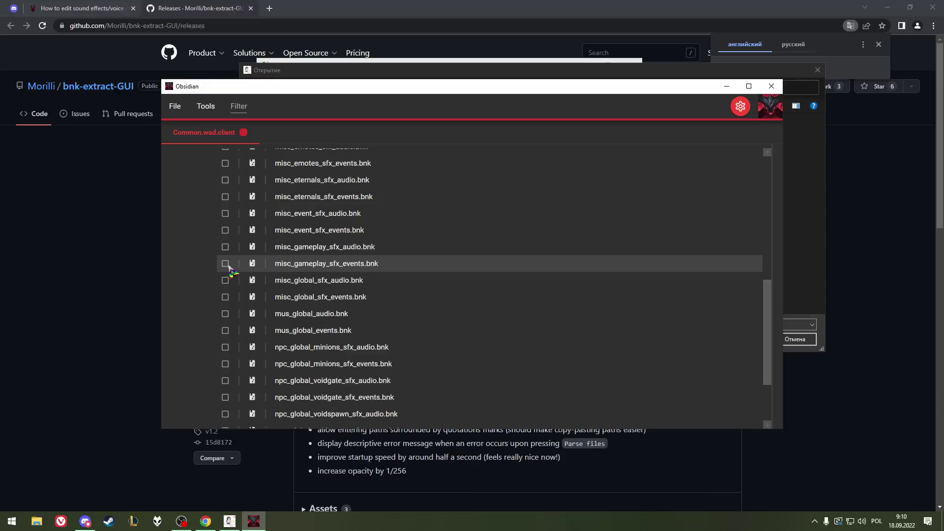
Step: Tick misc_gameplay_sfx_events.bnk and misc_gameplay_sfx_audio.bnk, then choose Extract Selected
{"action": "left_click", "coordinate": [227, 265]}
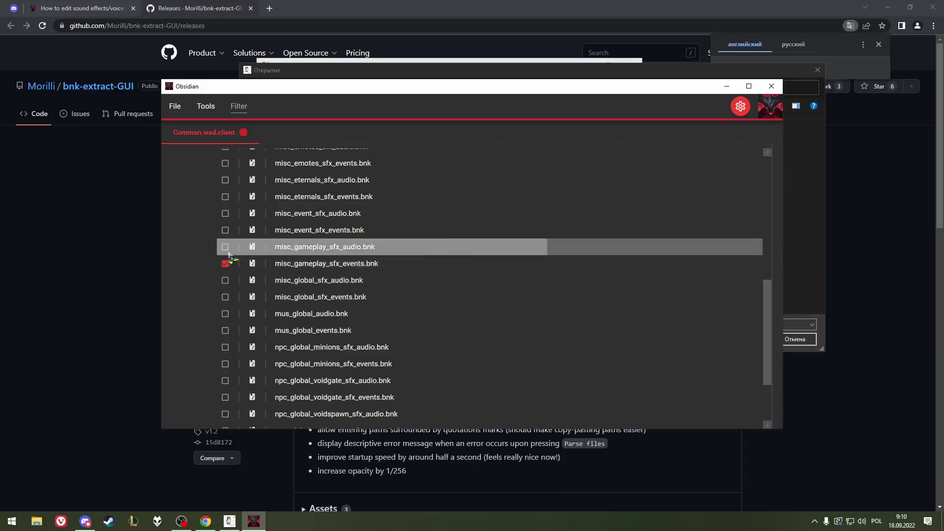
{"action": "left_click", "coordinate": [226, 248]}
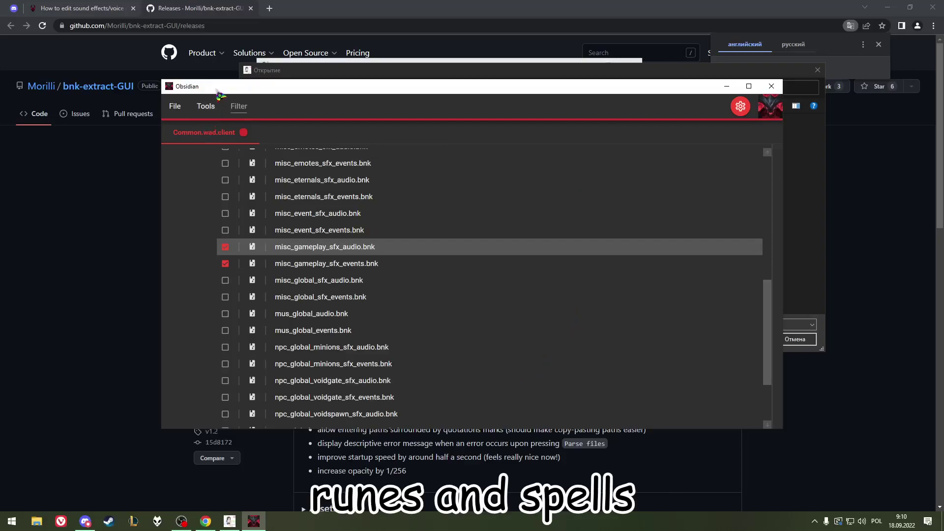
{"action": "left_click", "coordinate": [175, 106]}
{"action": "left_click", "coordinate": [210, 175]}
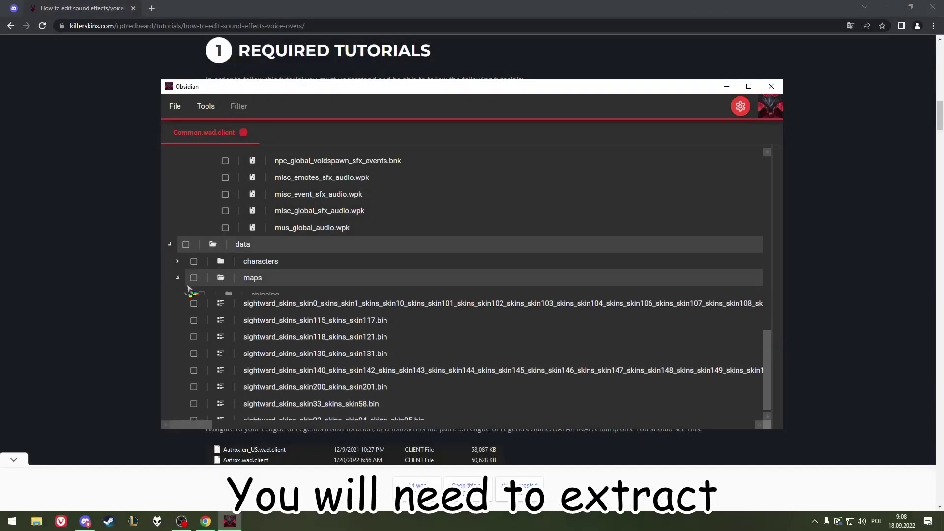
Step: Tick common.bin in the shipping › common folder and choose Extract Selected
{"action": "left_click", "coordinate": [185, 294]}
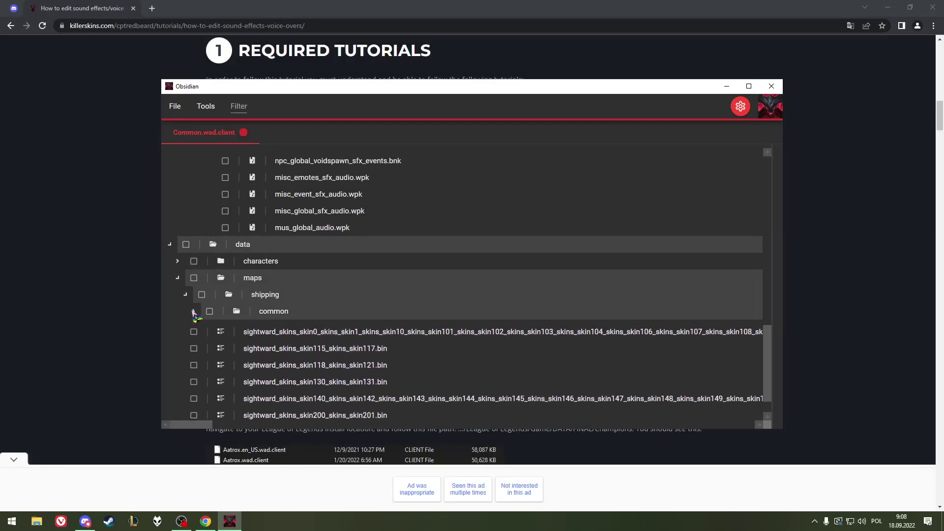
{"action": "left_click", "coordinate": [193, 311]}
{"action": "left_click", "coordinate": [217, 328]}
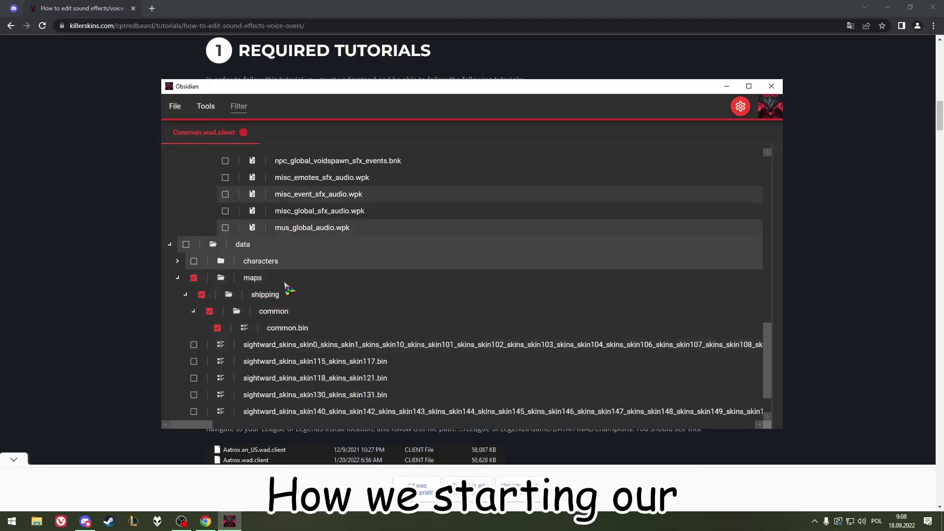
{"action": "scroll", "coordinate": [297, 288], "scroll_direction": "up", "scroll_amount": 4}
{"action": "scroll", "coordinate": [302, 298], "scroll_direction": "down", "scroll_amount": 5}
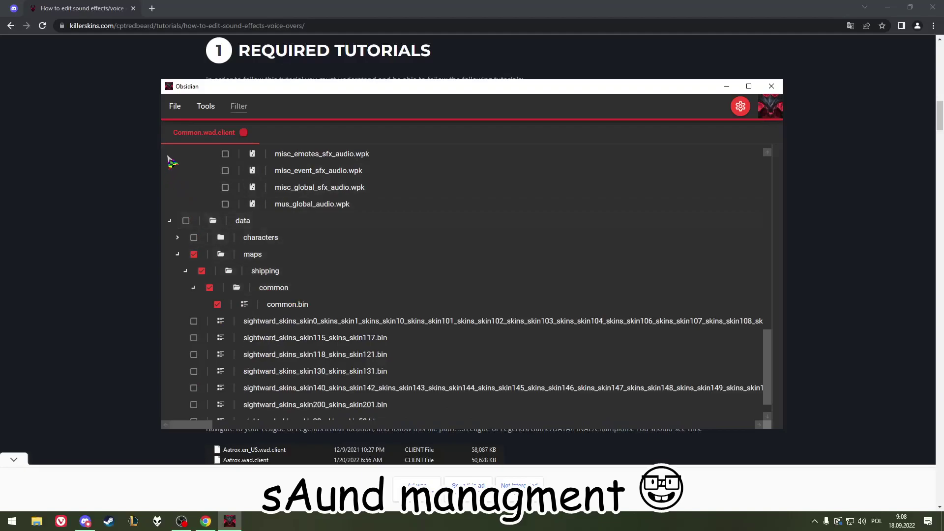
{"action": "left_click", "coordinate": [175, 107]}
{"action": "left_click", "coordinate": [209, 174]}
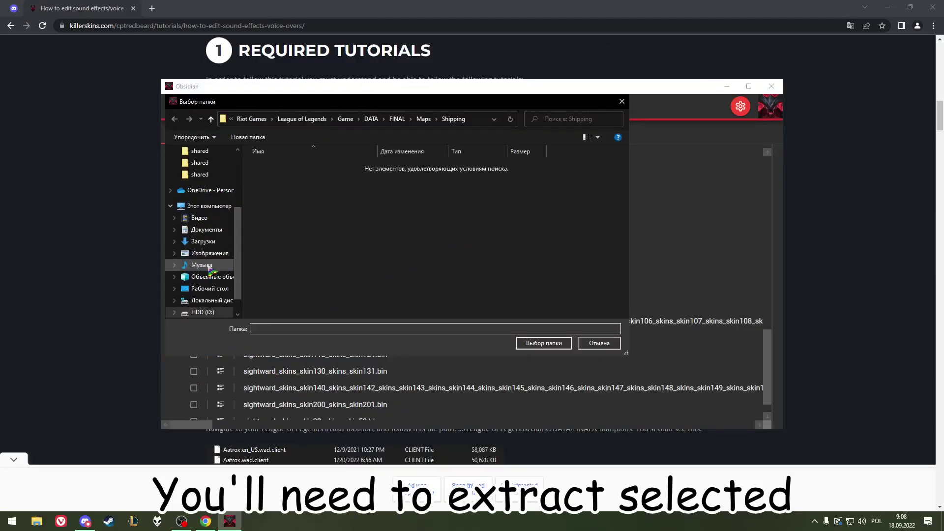
Step: Extract the selected files into a new Documents folder named 'for video'
{"action": "left_click", "coordinate": [207, 229]}
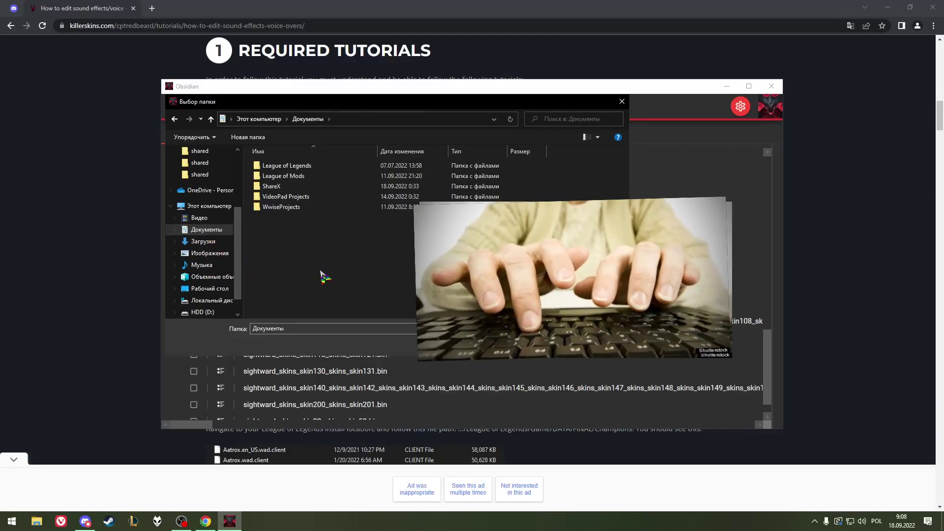
{"action": "key", "text": "ctrl+shift+n"}
{"action": "type", "text": "for video"}
{"action": "key", "text": "Return"}
{"action": "key", "text": "Return"}
{"action": "left_click", "coordinate": [539, 347]}
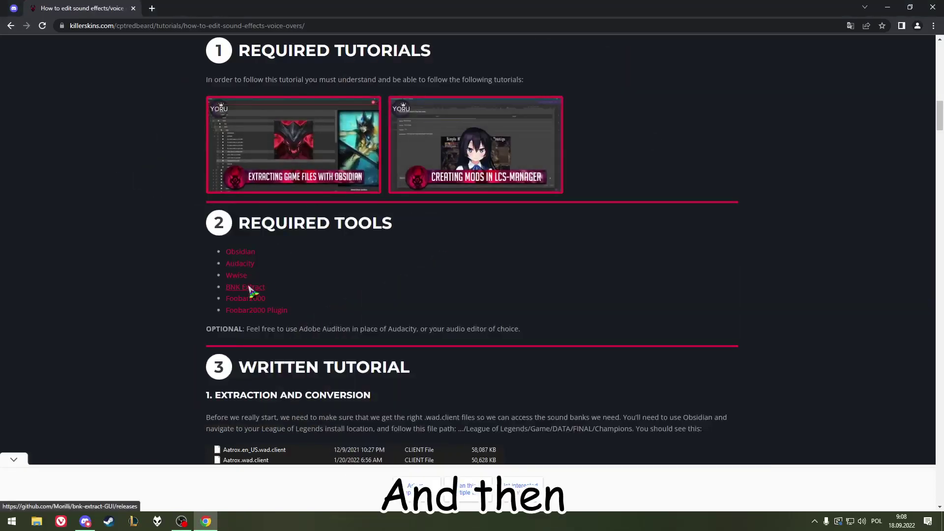
Step: Center the bnk-extract GUI window and load the extracted common.bin as the bin file
{"action": "left_click", "coordinate": [199, 8]}
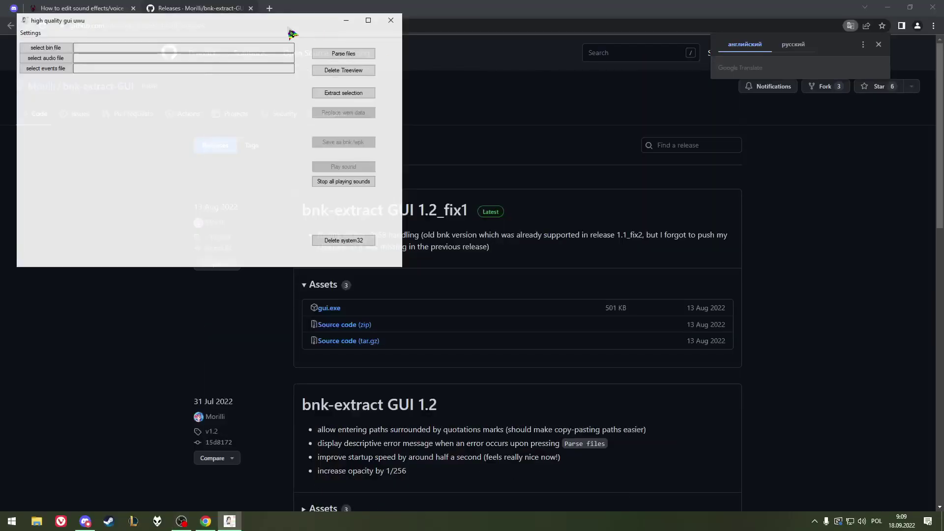
{"action": "left_click_drag", "start_coordinate": [287, 25], "coordinate": [527, 70]}
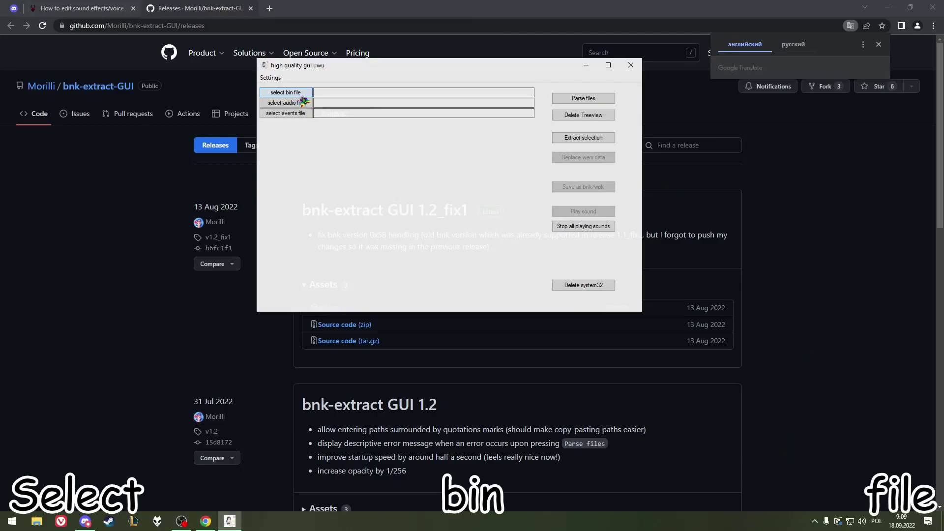
{"action": "left_click", "coordinate": [303, 96]}
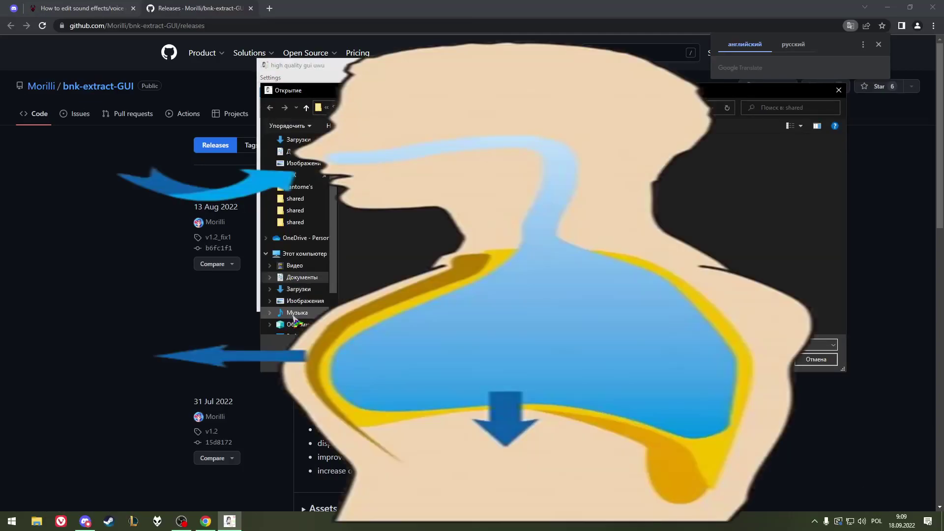
{"action": "left_click", "coordinate": [295, 313]}
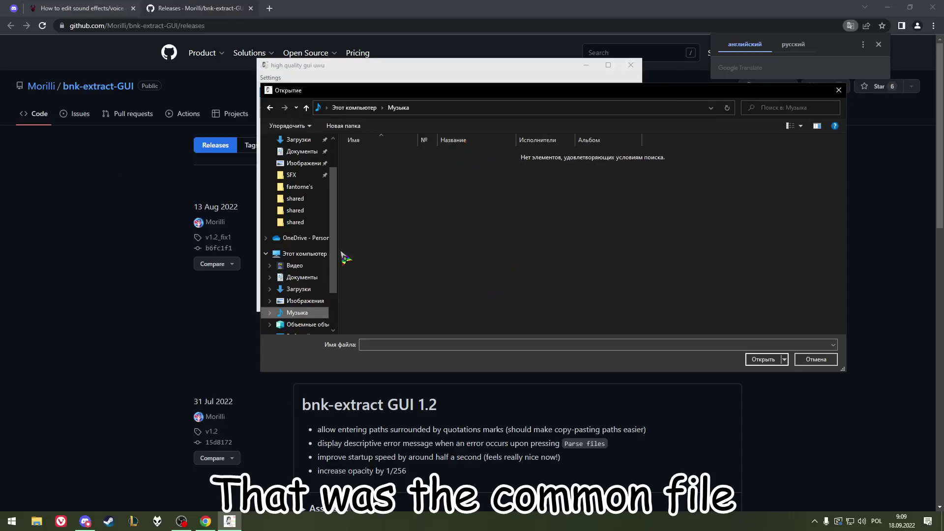
{"action": "scroll", "coordinate": [315, 222], "scroll_direction": "down", "scroll_amount": 1}
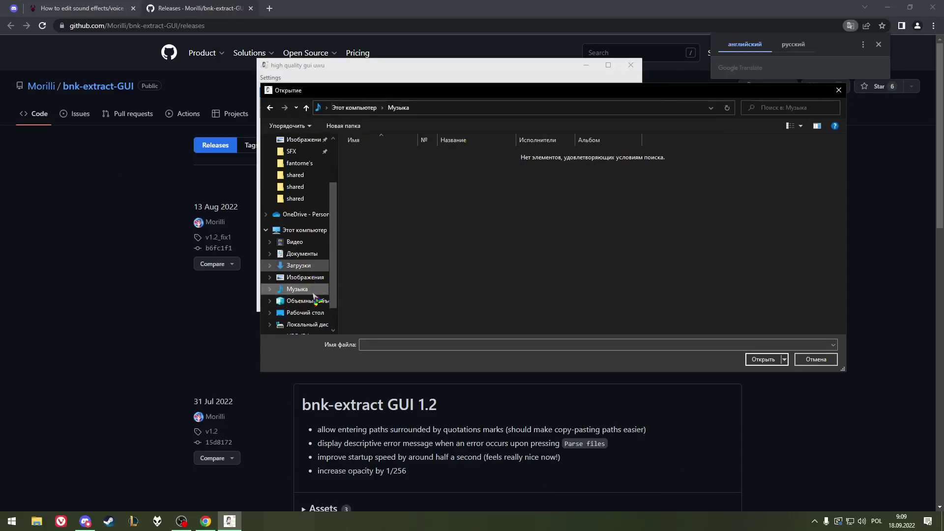
{"action": "left_click", "coordinate": [302, 253]}
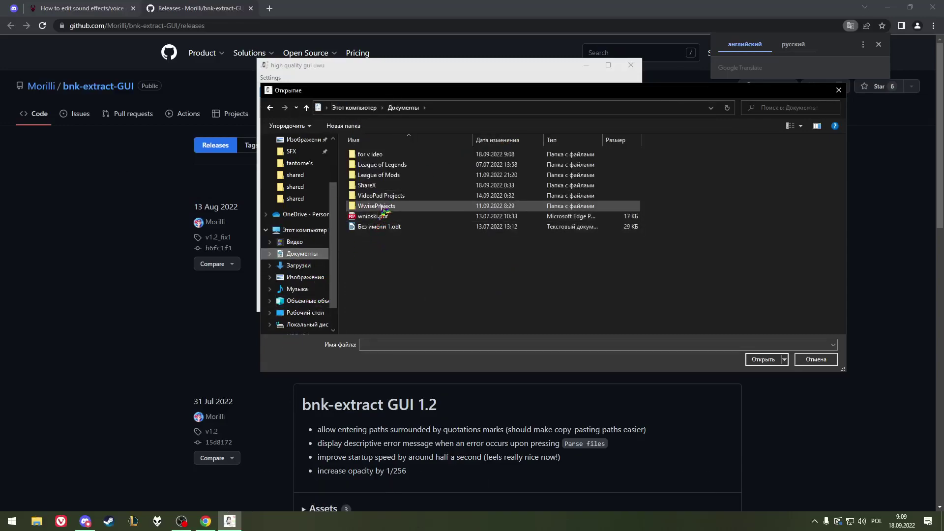
{"action": "double_click", "coordinate": [388, 154]}
{"action": "double_click", "coordinate": [386, 168]}
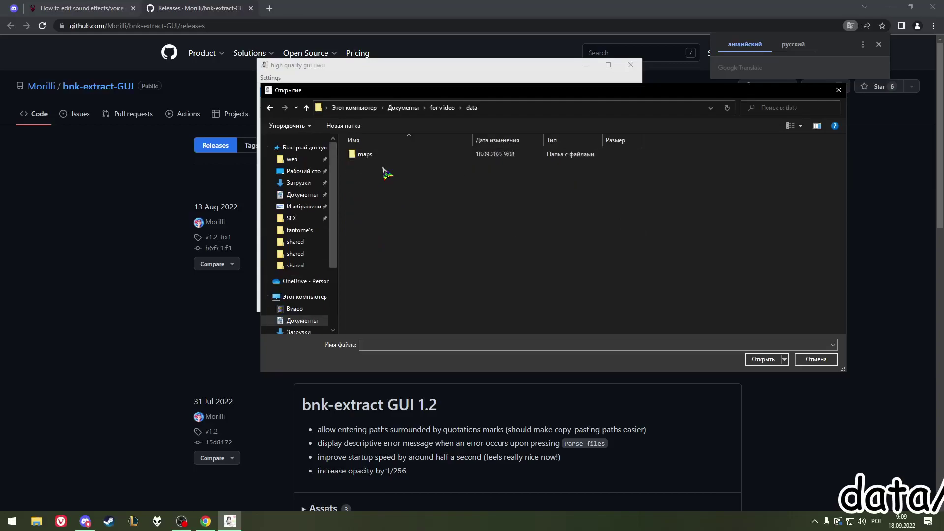
{"action": "double_click", "coordinate": [386, 156]}
{"action": "double_click", "coordinate": [385, 156]}
{"action": "double_click", "coordinate": [385, 156]}
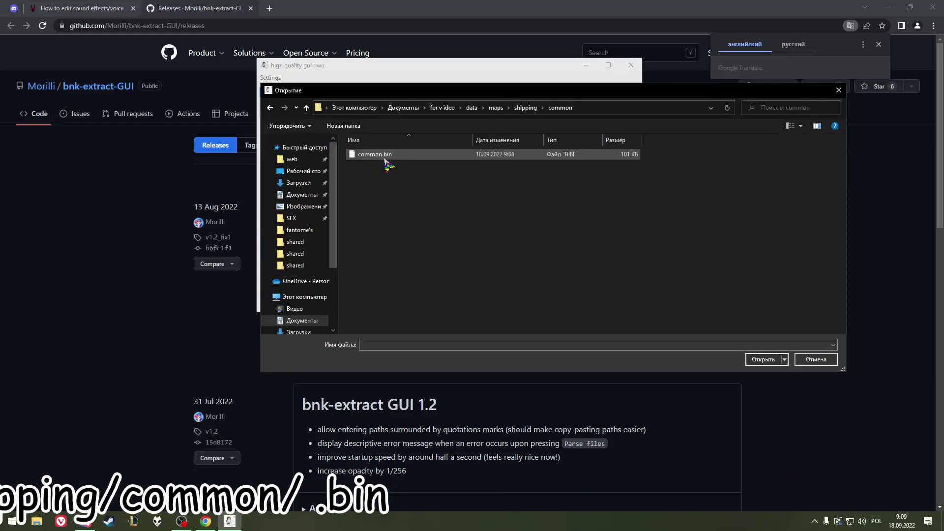
{"action": "double_click", "coordinate": [385, 156]}
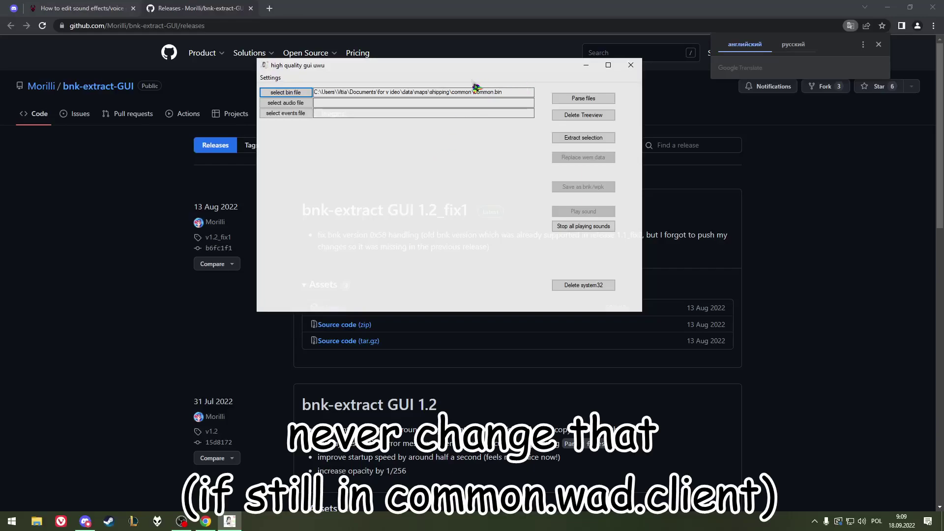
Step: Load misc_gameplay_sfx_audio.bnk from assets › sounds › wwise2016 › sfx as the audio file
{"action": "left_click", "coordinate": [280, 103]}
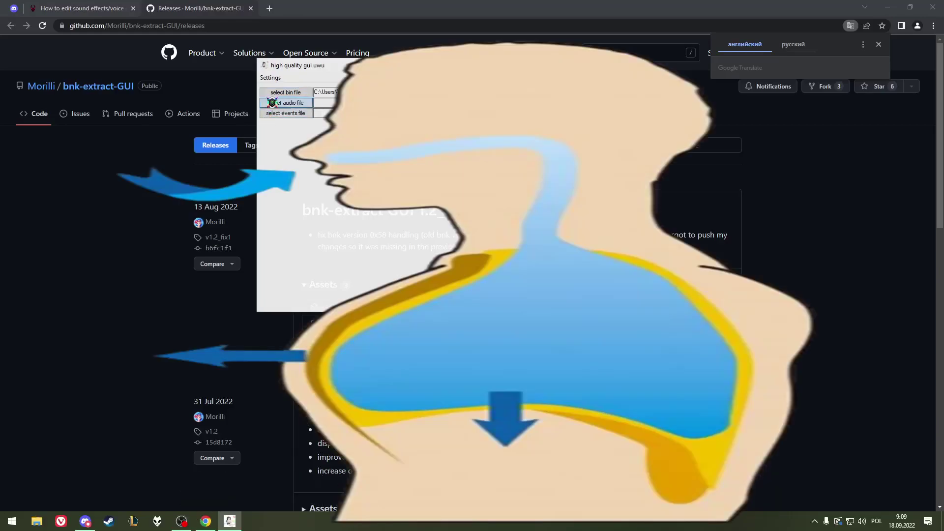
{"action": "left_click", "coordinate": [439, 108]}
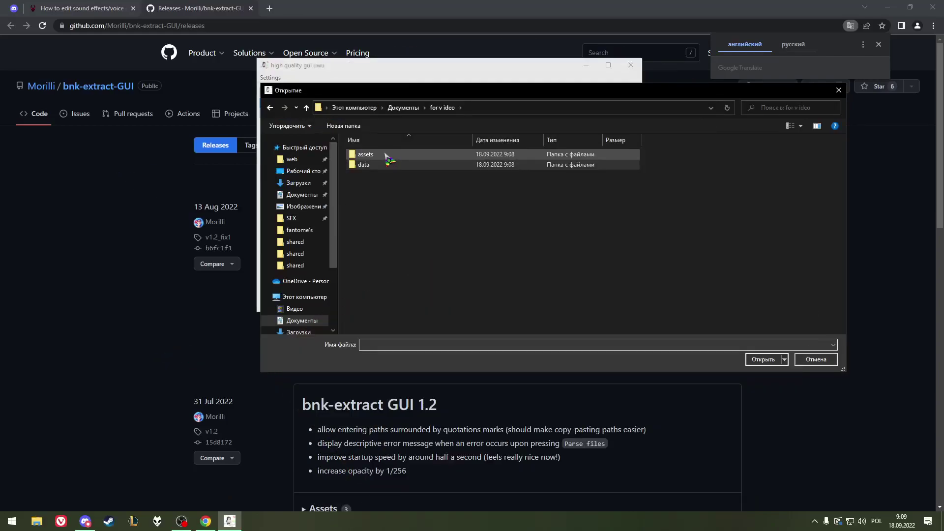
{"action": "double_click", "coordinate": [387, 155]}
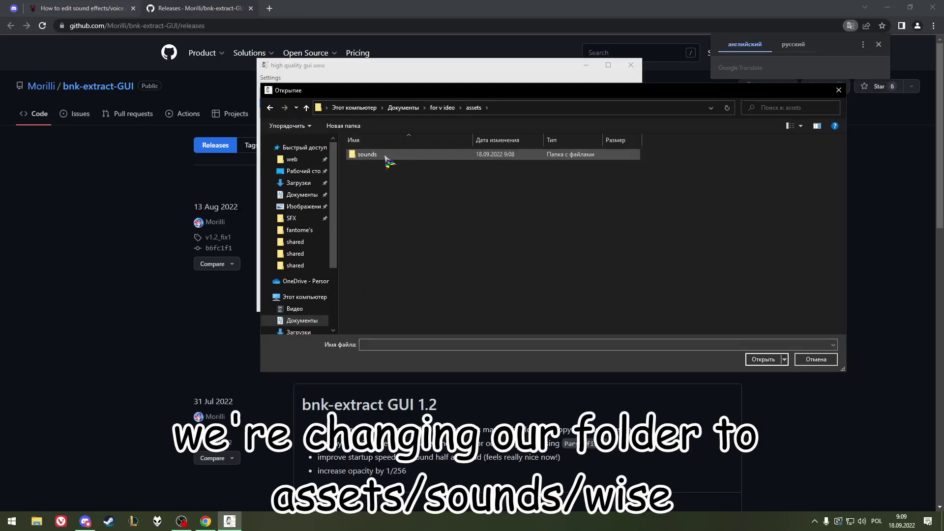
{"action": "left_click", "coordinate": [389, 154]}
{"action": "double_click", "coordinate": [390, 155]}
{"action": "double_click", "coordinate": [390, 155]}
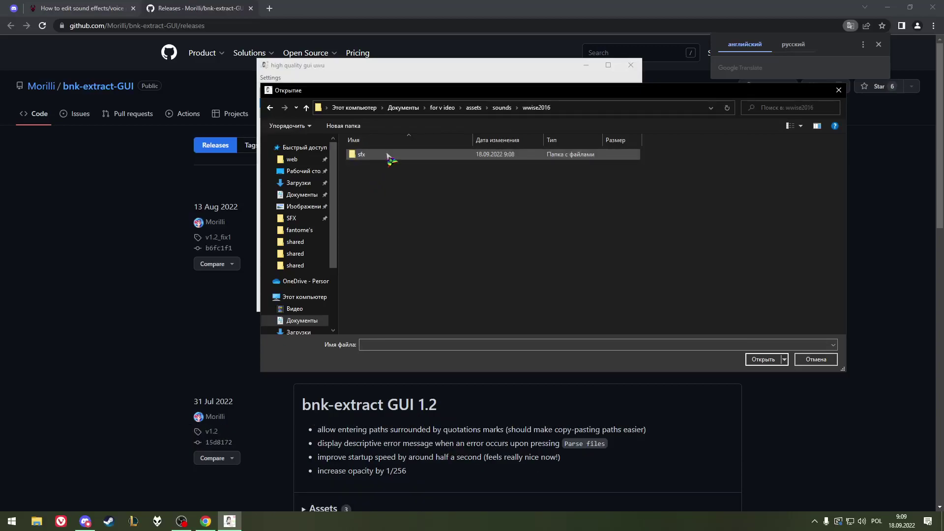
{"action": "double_click", "coordinate": [391, 156]}
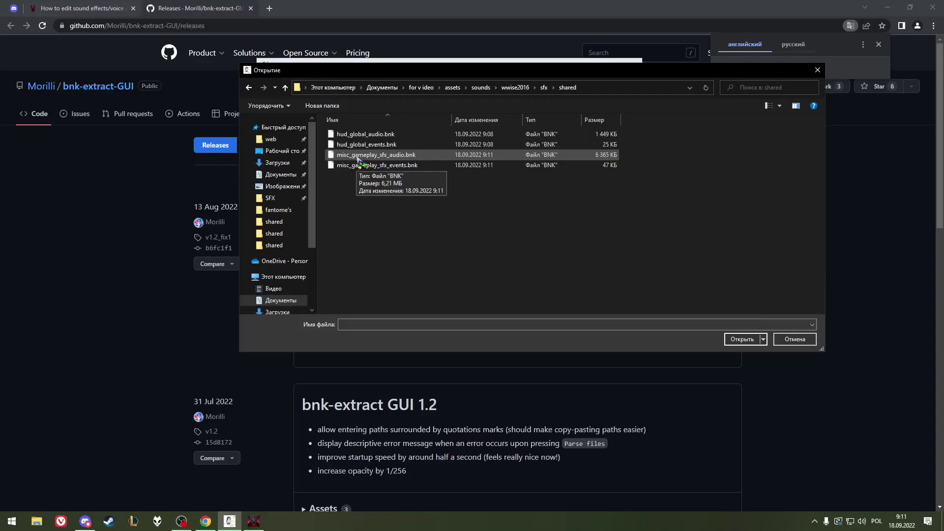
{"action": "left_click", "coordinate": [374, 157]}
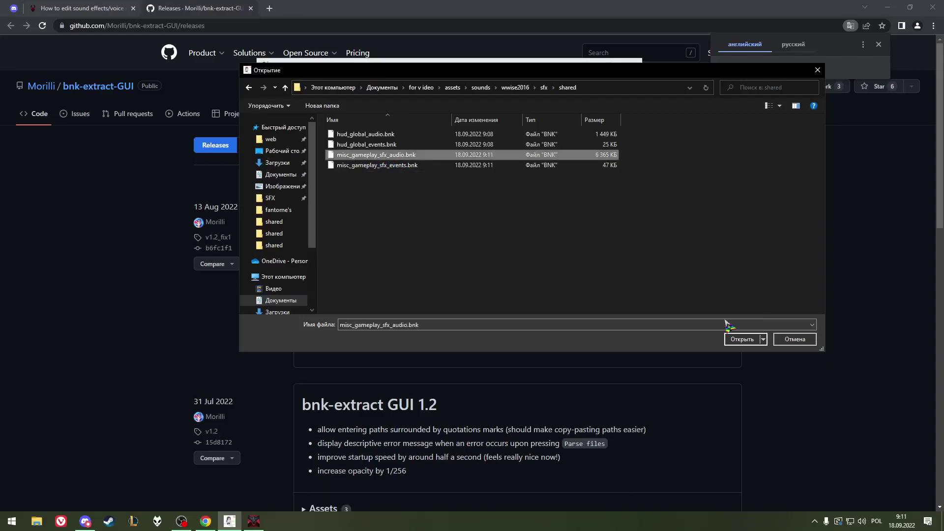
{"action": "left_click", "coordinate": [742, 339]}
Step: Load misc_gameplay_sfx_events.bnk as the events file
{"action": "left_click", "coordinate": [751, 97]}
{"action": "double_click", "coordinate": [386, 167]}
{"action": "left_click", "coordinate": [306, 115]}
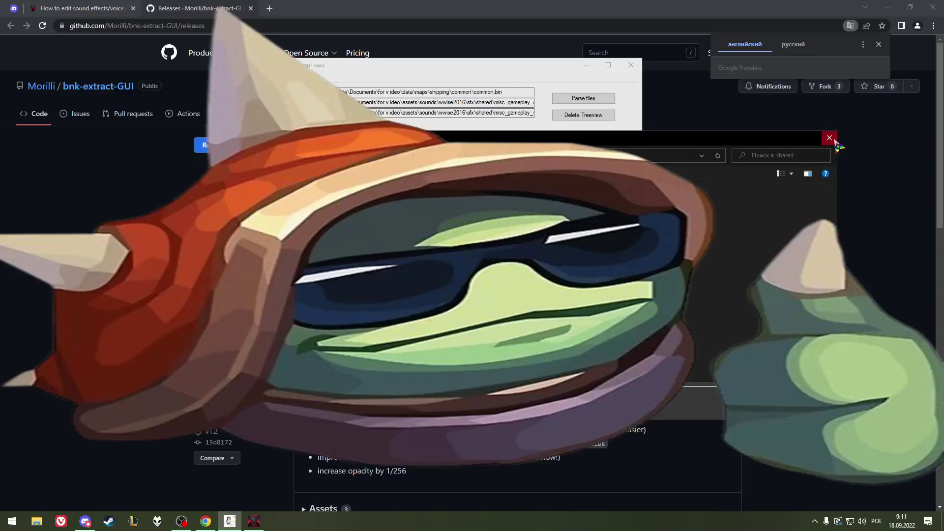
Step: Parse the three loaded files and select 605535232.wem under Play_sfx_Recall_return
{"action": "left_click", "coordinate": [829, 138]}
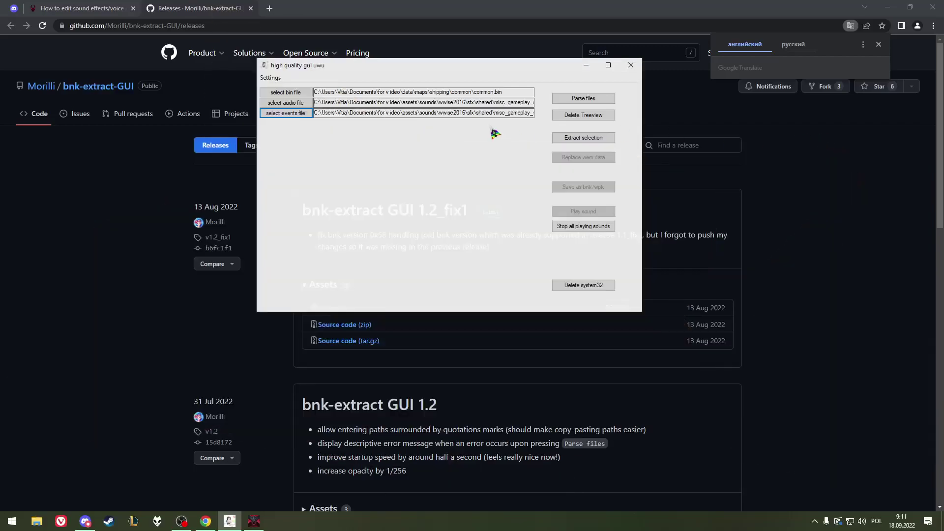
{"action": "left_click_drag", "start_coordinate": [507, 60], "coordinate": [507, 70]}
{"action": "left_click", "coordinate": [569, 109]}
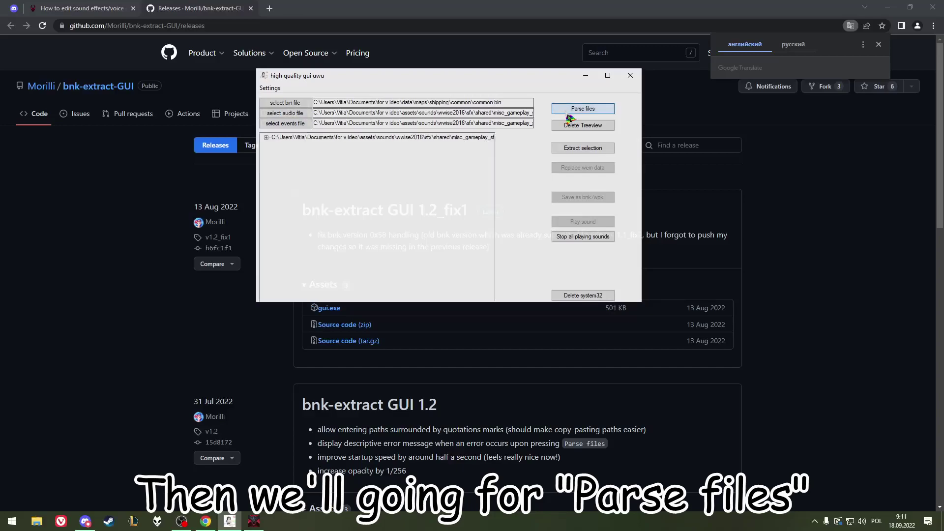
{"action": "double_click", "coordinate": [272, 140]}
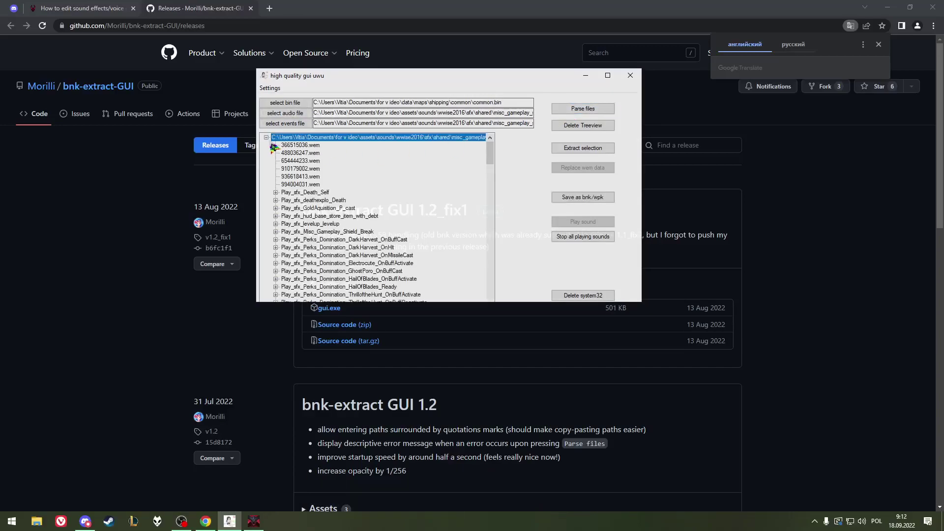
{"action": "left_click_drag", "start_coordinate": [499, 159], "coordinate": [502, 255]}
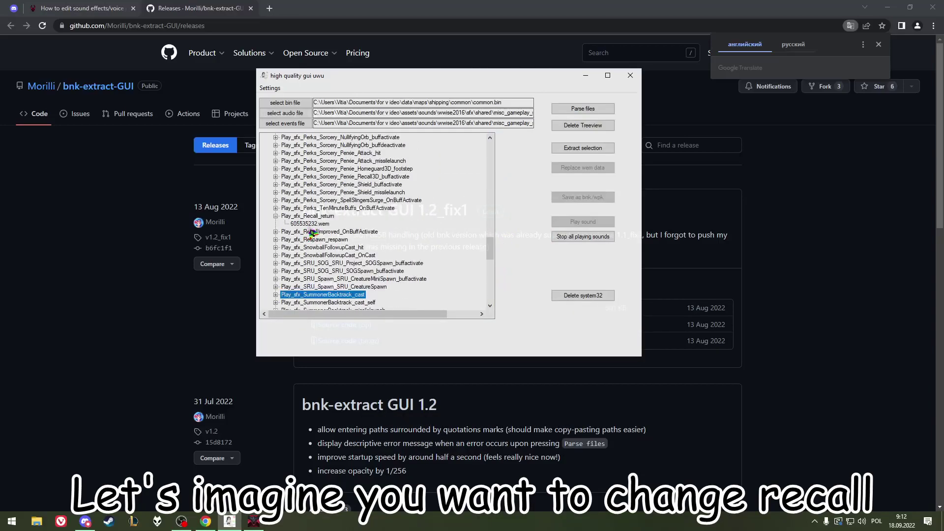
{"action": "left_click", "coordinate": [275, 216]}
{"action": "left_click", "coordinate": [310, 224]}
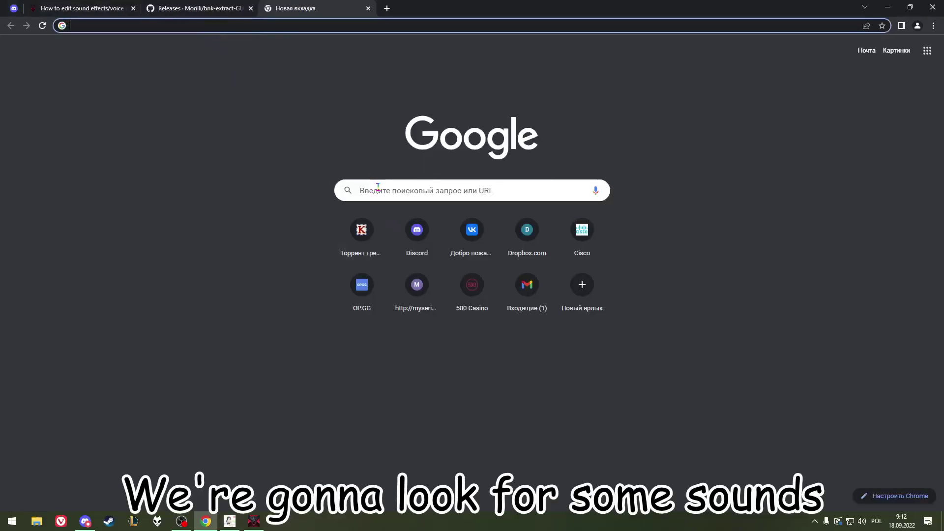
Step: Google 'hello there', open the Hello There Obi-Wan Kenobi YouTube video, and select its address
{"action": "left_click", "coordinate": [344, 23]}
{"action": "type", "text": "hello"}
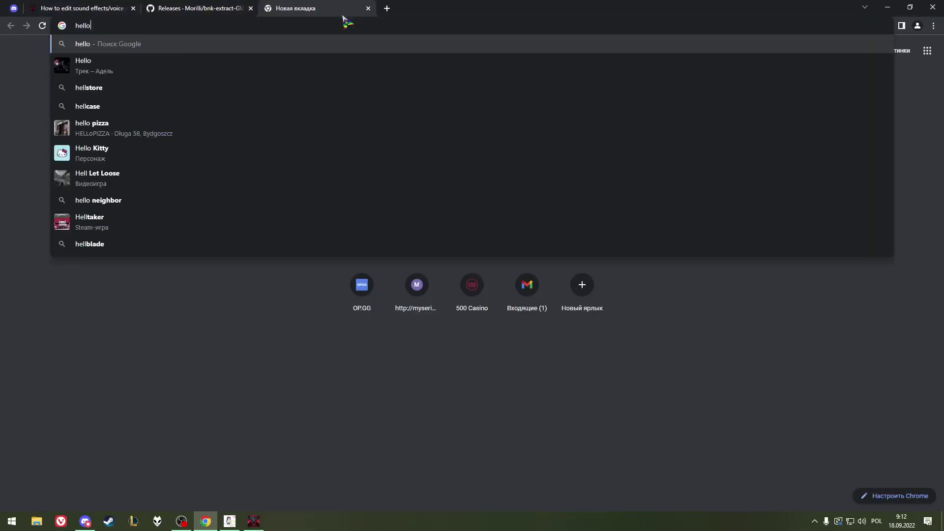
{"action": "type", "text": " there"}
{"action": "key", "text": "Return"}
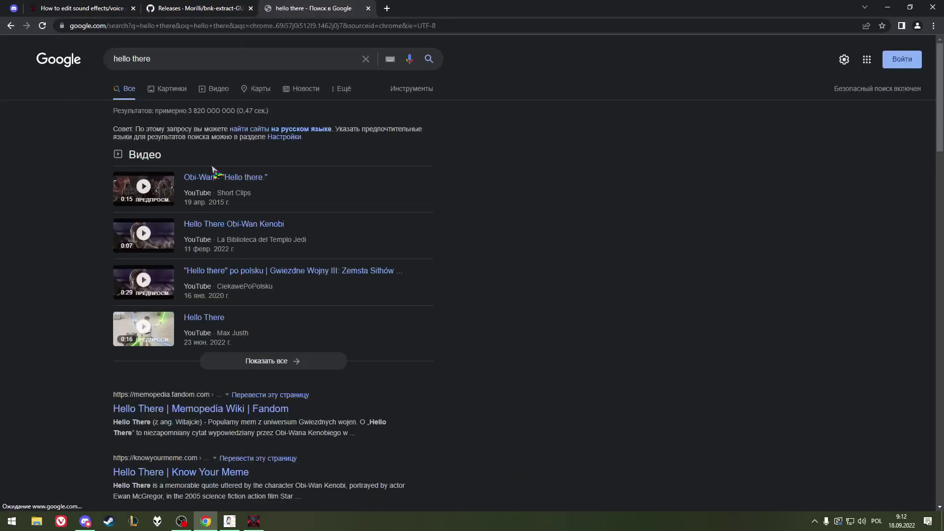
{"action": "left_click", "coordinate": [194, 225]}
{"action": "left_click", "coordinate": [231, 26]}
{"action": "key", "text": "ctrl+c"}
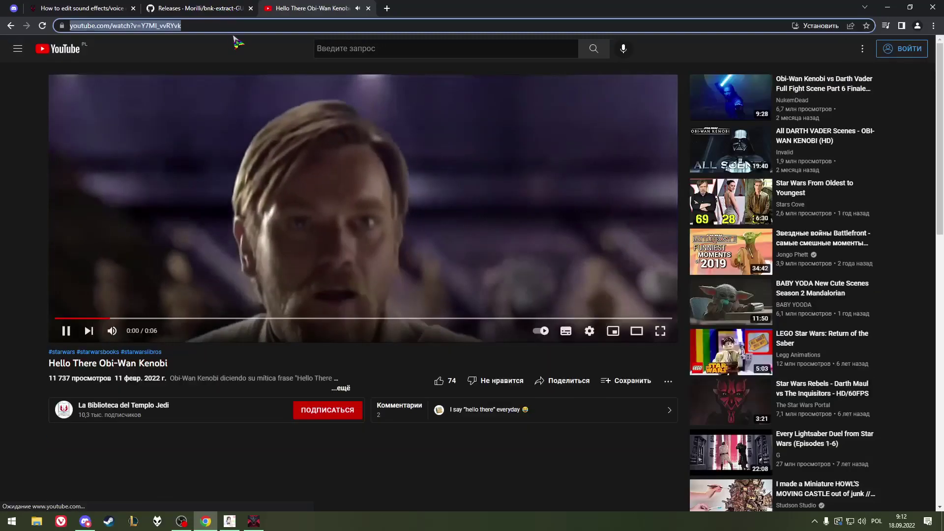
{"action": "left_click", "coordinate": [534, 349]}
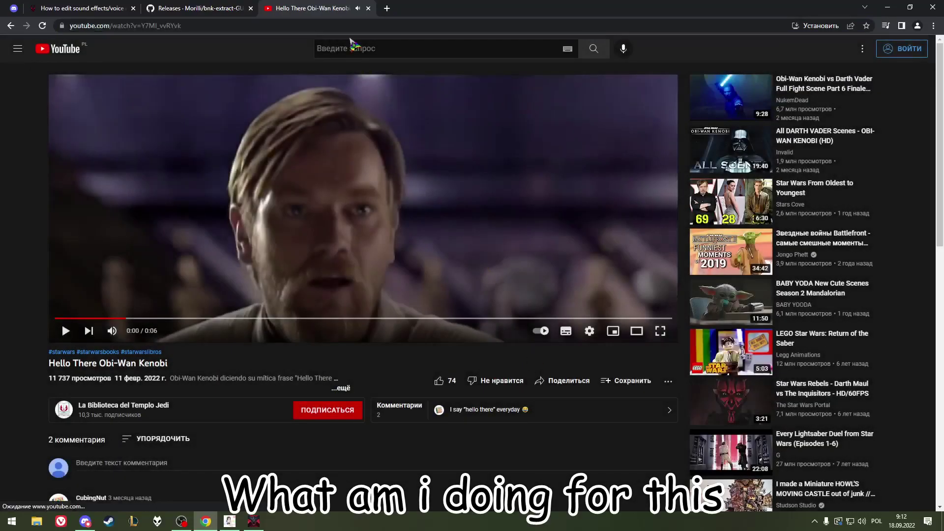
Step: Enter 'filmk' as a new search for a video downloader site
{"action": "type", "text": "filmka"}
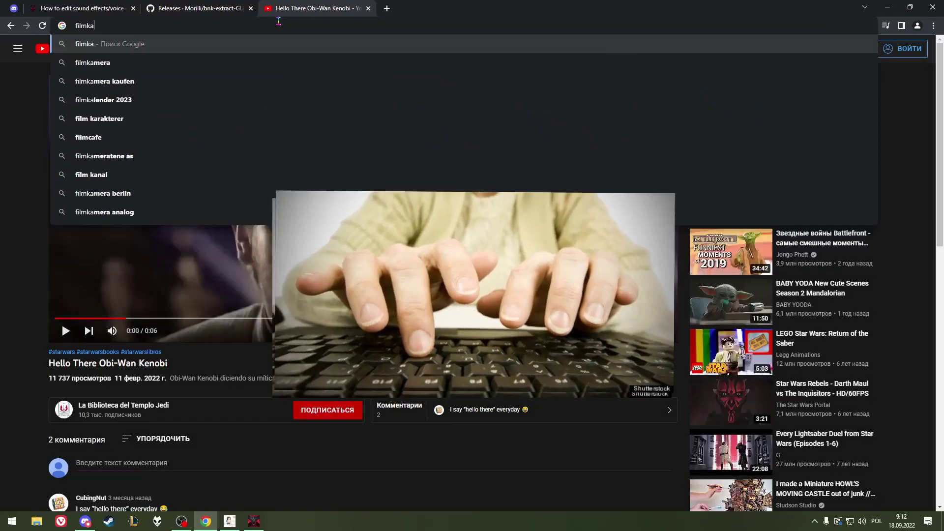
{"action": "key", "text": "BackSpace"}
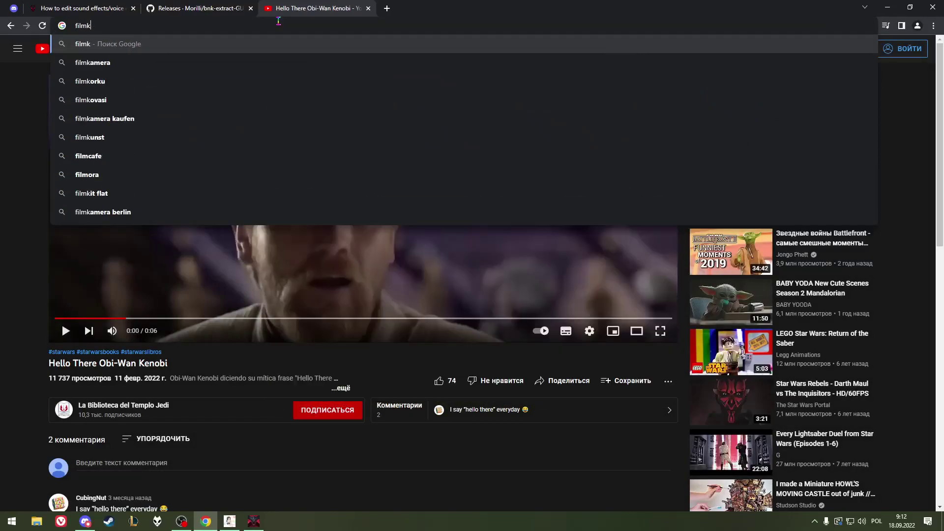
{"action": "key", "text": "ctrl+a"}
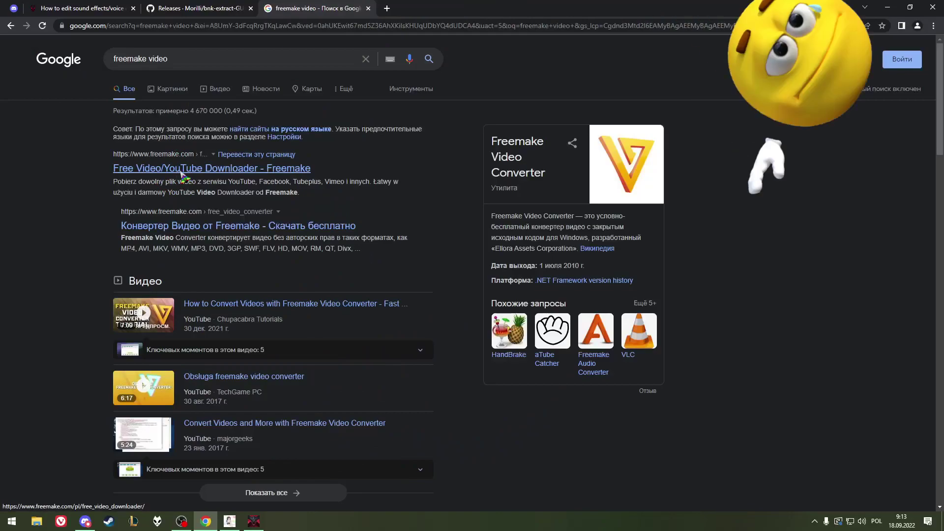
Step: Paste the YouTube link into Freemake Video Downloader and download the Hello There clip as MP4
{"action": "left_click", "coordinate": [183, 172]}
{"action": "left_click", "coordinate": [434, 173]}
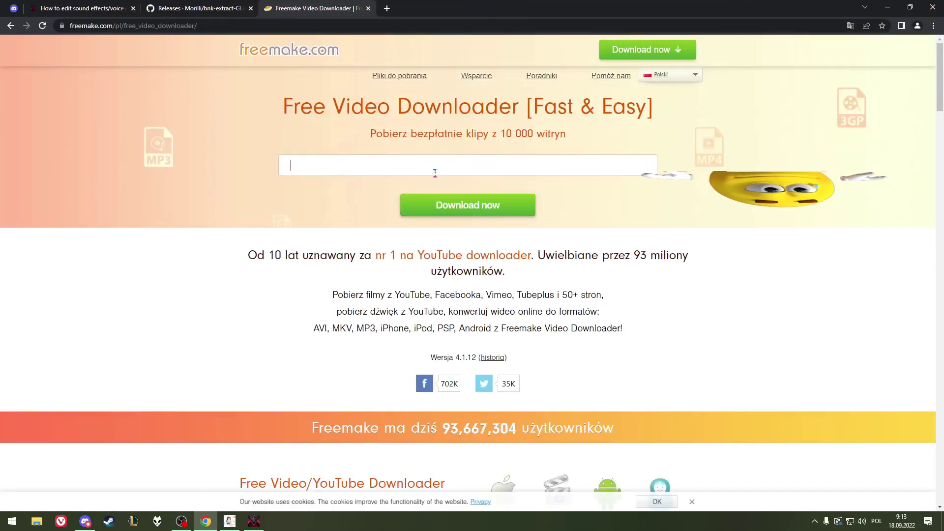
{"action": "key", "text": "ctrl+v"}
{"action": "left_click", "coordinate": [462, 215]}
{"action": "left_click", "coordinate": [462, 215]}
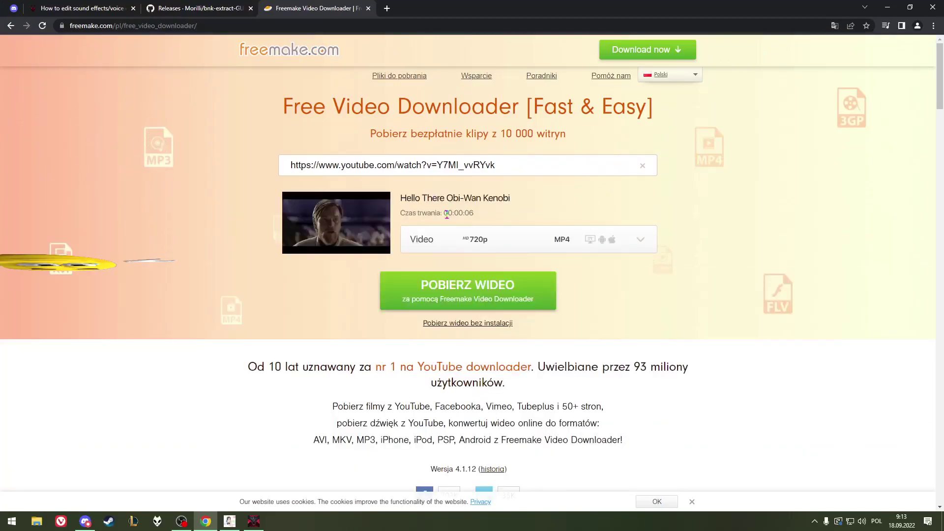
{"action": "left_click", "coordinate": [512, 294]}
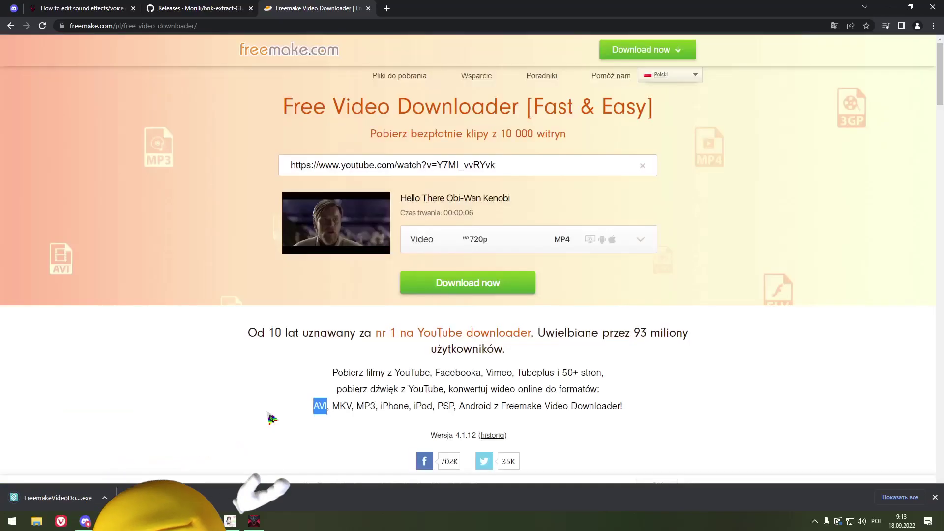
{"action": "left_click", "coordinate": [464, 287]}
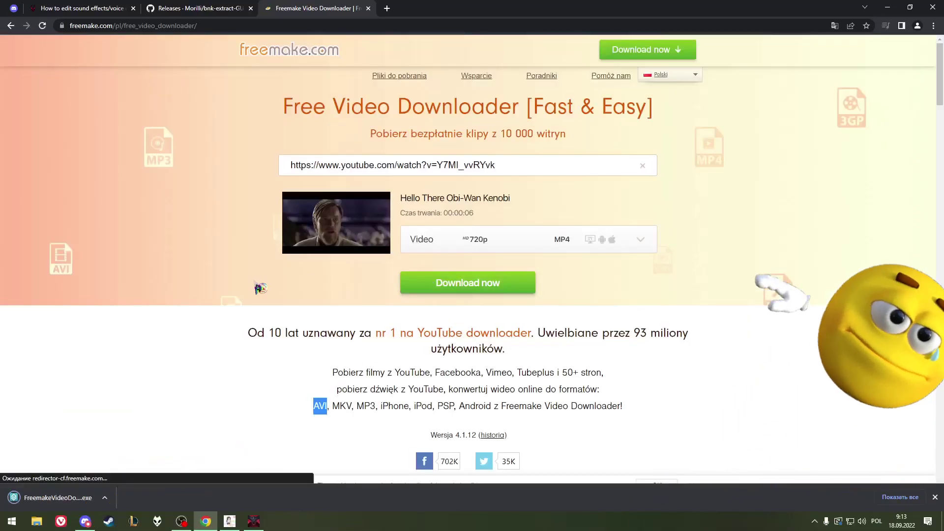
{"action": "key", "text": "ctrl+t"}
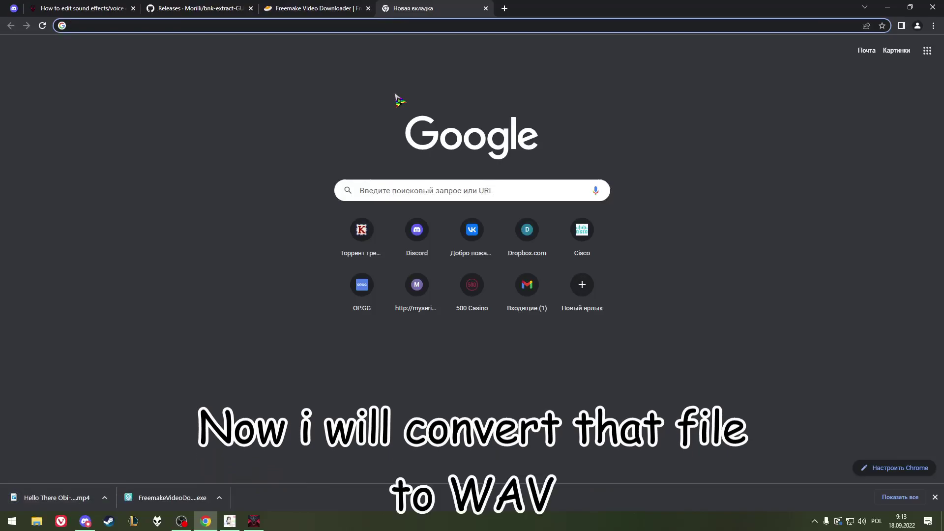
Step: Convert Hello There Obi-Wan Kenobi.mp4 to WAV on CloudConvert and download the result
{"action": "type", "text": "wav"}
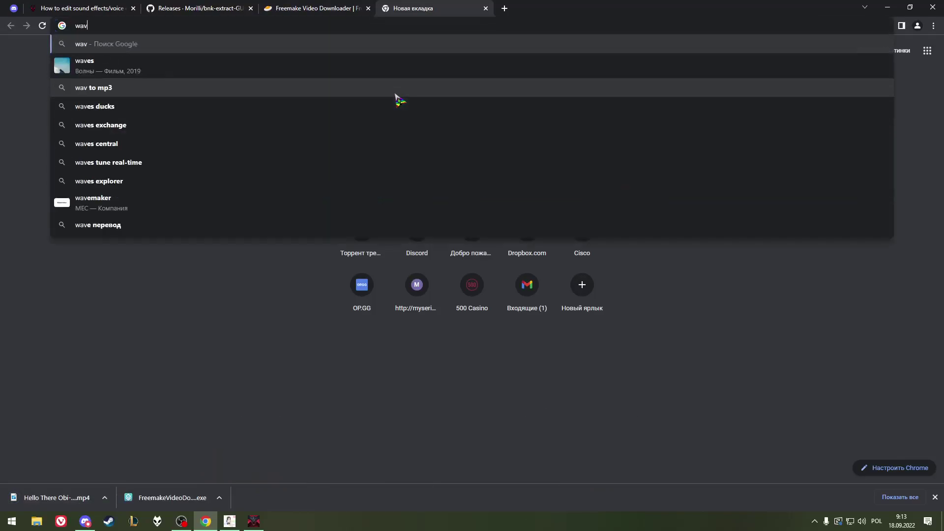
{"action": "type", "text": "m"}
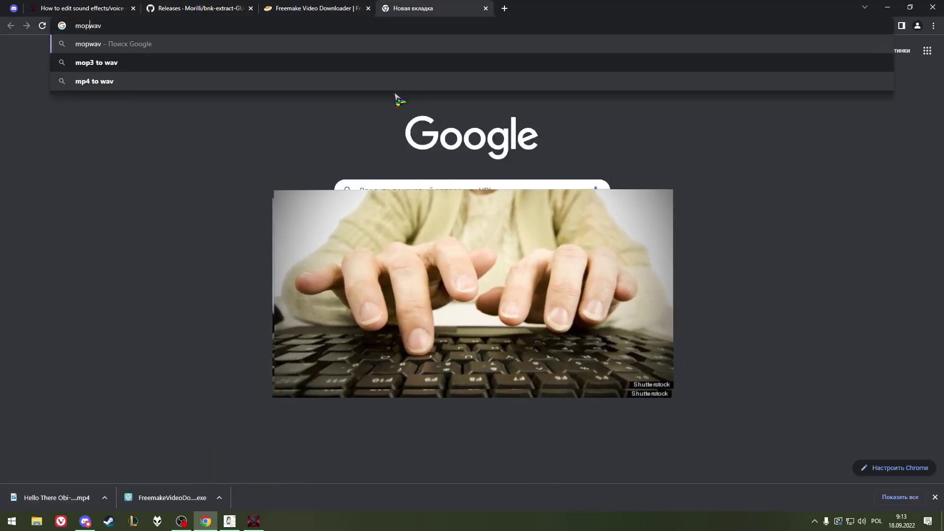
{"action": "type", "text": "p4 to"}
{"action": "key", "text": "Return"}
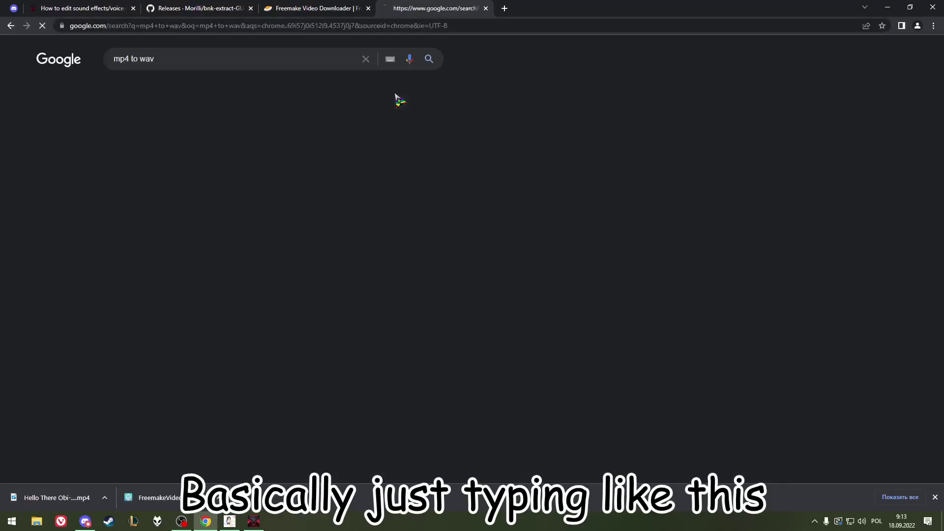
{"action": "left_click", "coordinate": [201, 144]}
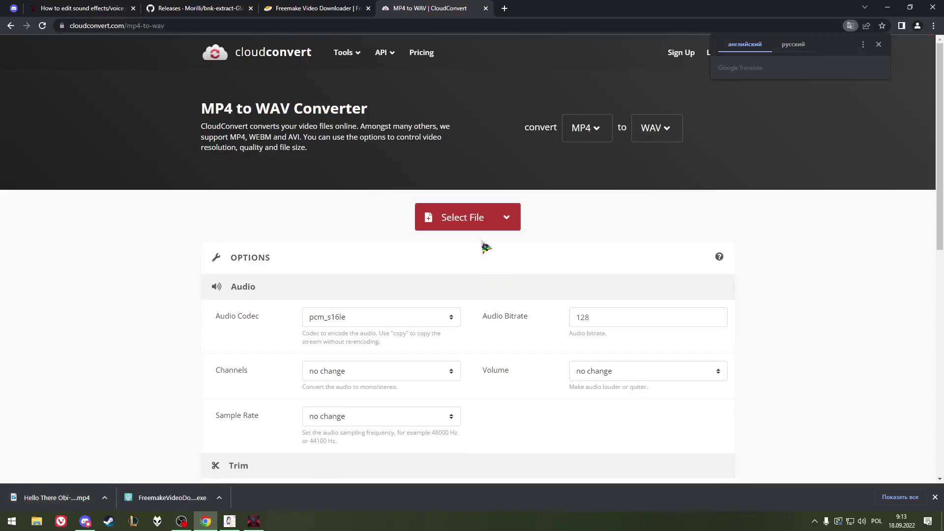
{"action": "left_click", "coordinate": [487, 253]}
{"action": "left_click_drag", "start_coordinate": [5, 477], "coordinate": [393, 268]}
{"action": "left_click", "coordinate": [712, 265]}
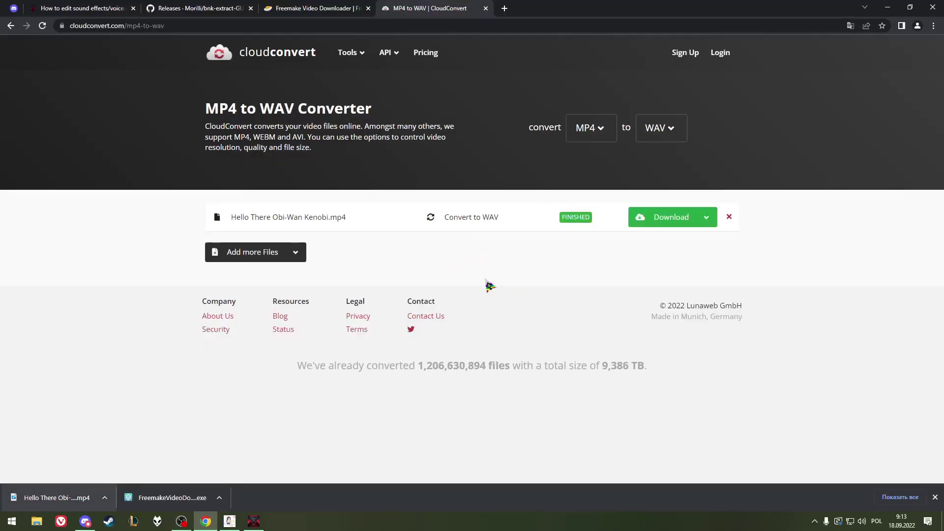
{"action": "left_click", "coordinate": [694, 217]}
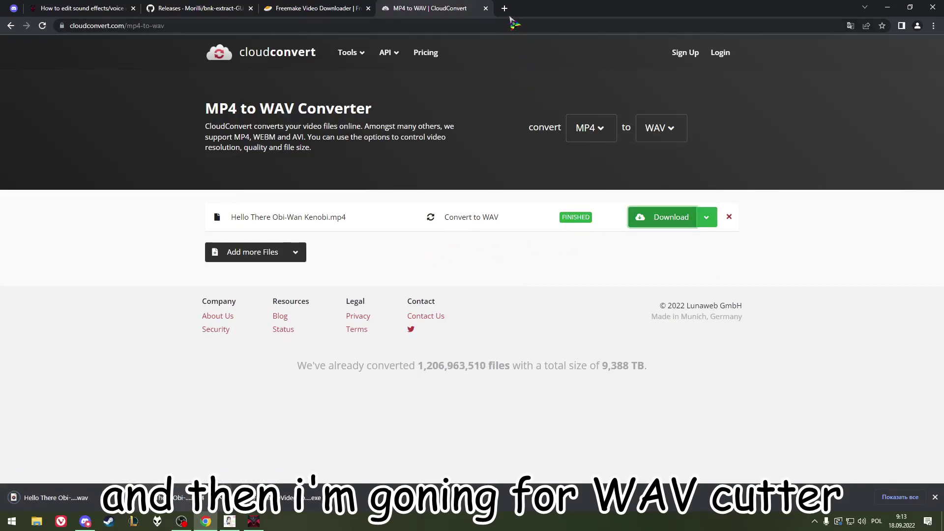
{"action": "left_click", "coordinate": [504, 9]}
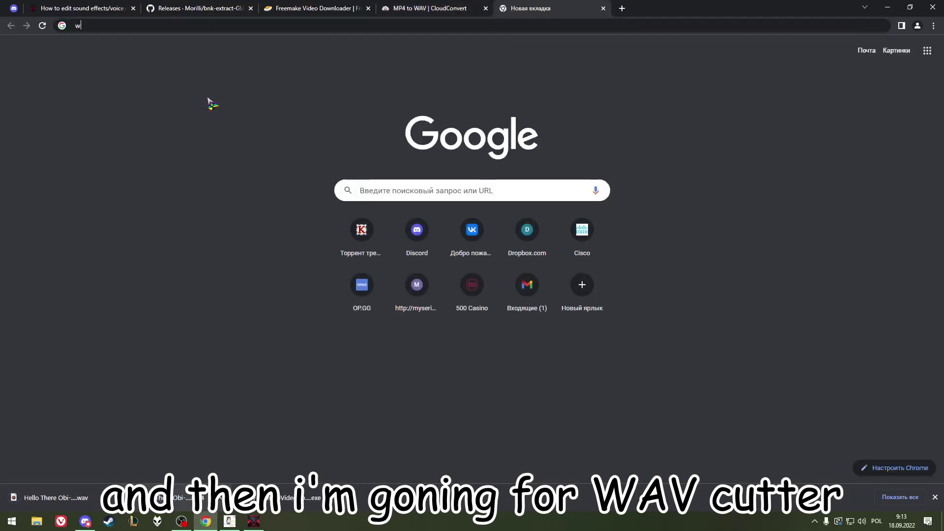
Step: Search 'wav cutter', open mp3cut.net, and load Hello There Obi-Wan Kenobi.wav
{"action": "type", "text": "wav cutter"}
{"action": "key", "text": "Return"}
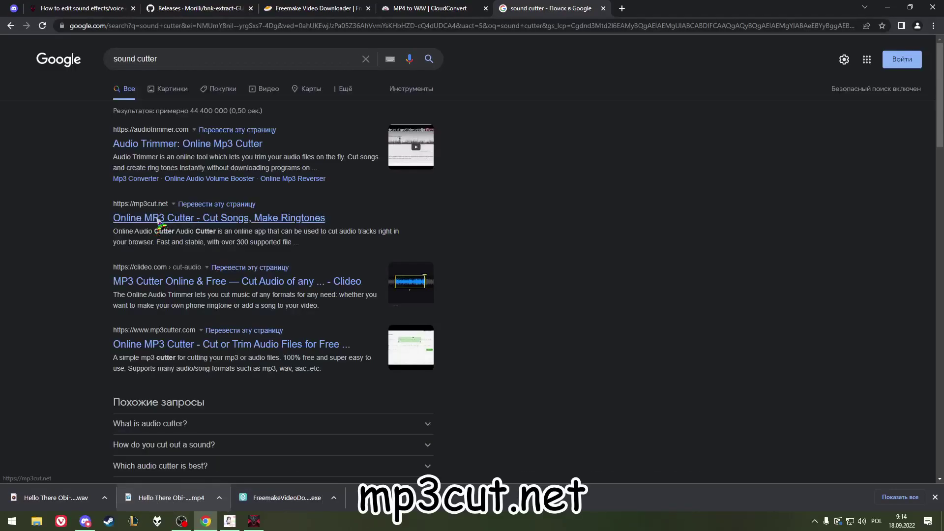
{"action": "left_click", "coordinate": [157, 219]}
{"action": "left_click_drag", "start_coordinate": [59, 498], "coordinate": [472, 253]}
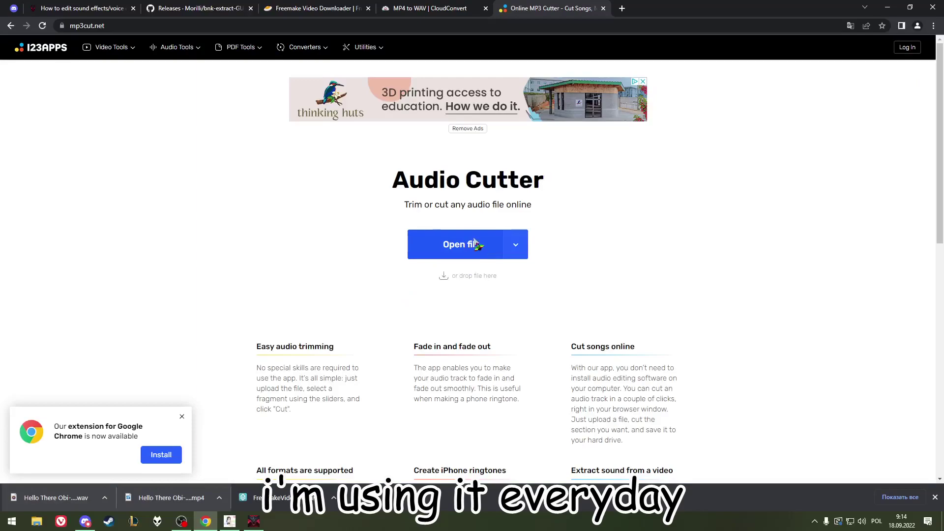
{"action": "left_click_drag", "start_coordinate": [54, 498], "coordinate": [430, 253]}
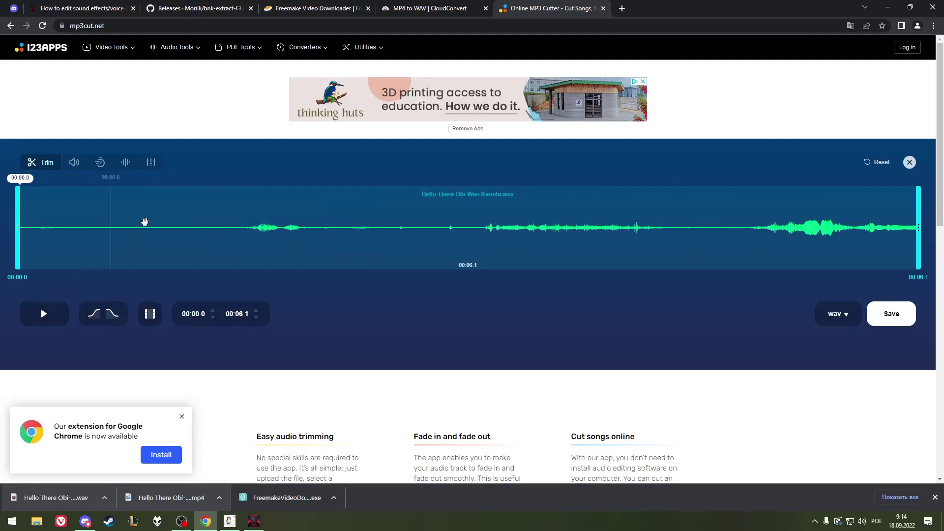
Step: Trim the clip to 00:01.5–00:02.0, preview it, and proceed to save
{"action": "left_click", "coordinate": [244, 212]}
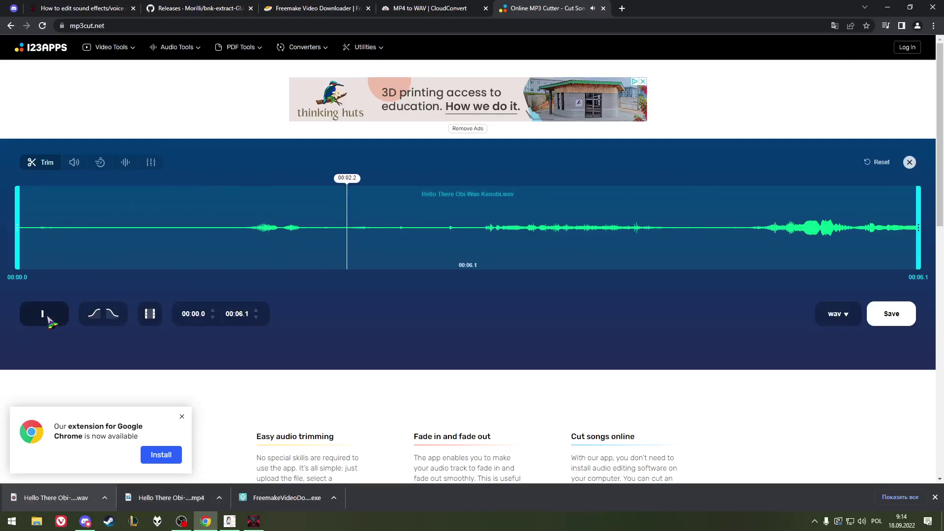
{"action": "left_click", "coordinate": [48, 319]}
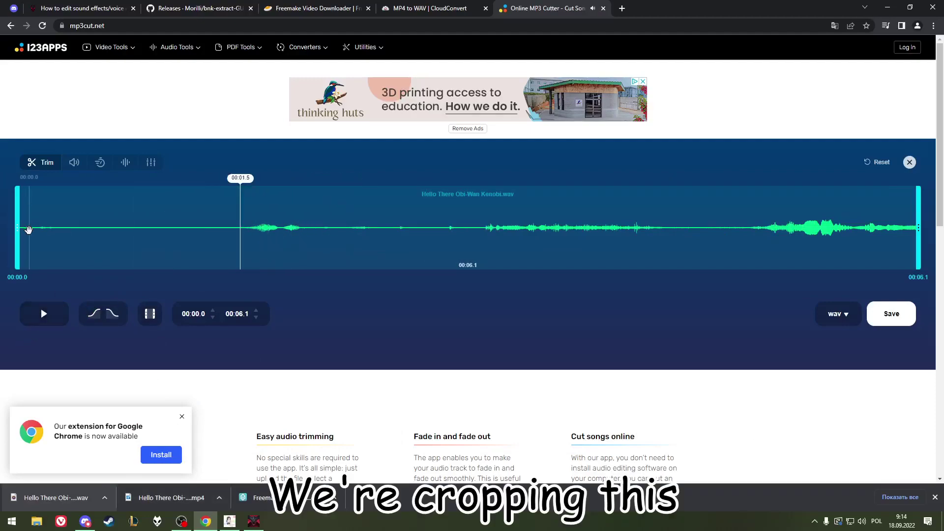
{"action": "left_click_drag", "start_coordinate": [28, 230], "coordinate": [250, 230]}
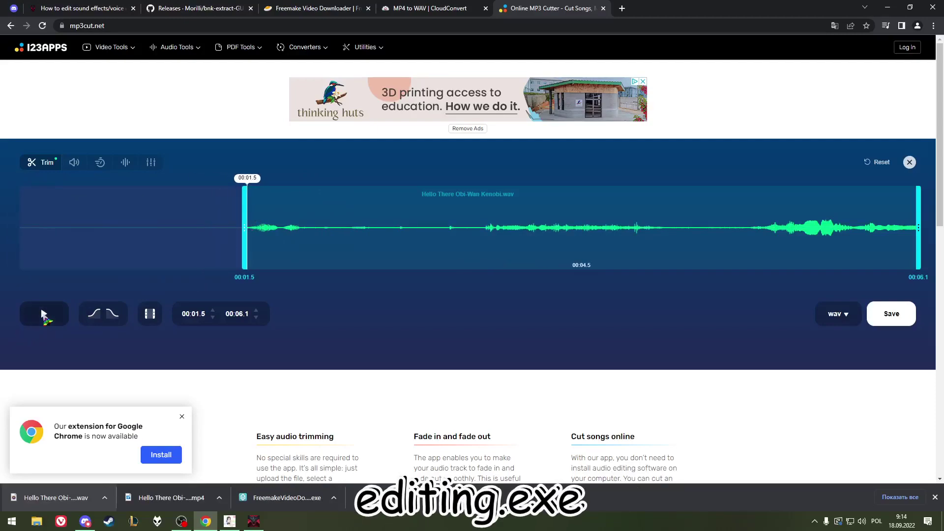
{"action": "left_click_drag", "start_coordinate": [918, 207], "coordinate": [297, 226]}
{"action": "left_click", "coordinate": [43, 314]}
{"action": "left_click", "coordinate": [255, 310]}
{"action": "left_click", "coordinate": [44, 313]}
{"action": "left_click_drag", "start_coordinate": [308, 228], "coordinate": [318, 228]}
{"action": "left_click", "coordinate": [44, 314]}
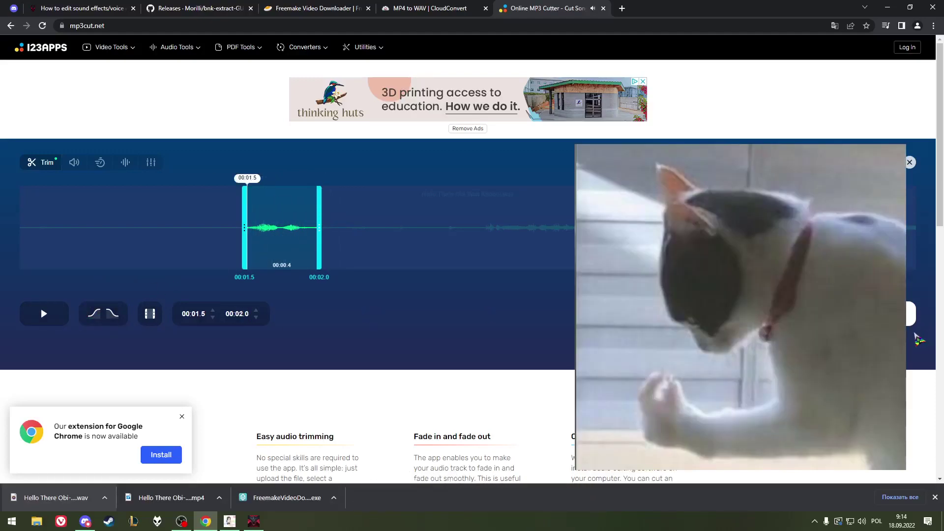
{"action": "left_click", "coordinate": [910, 315]}
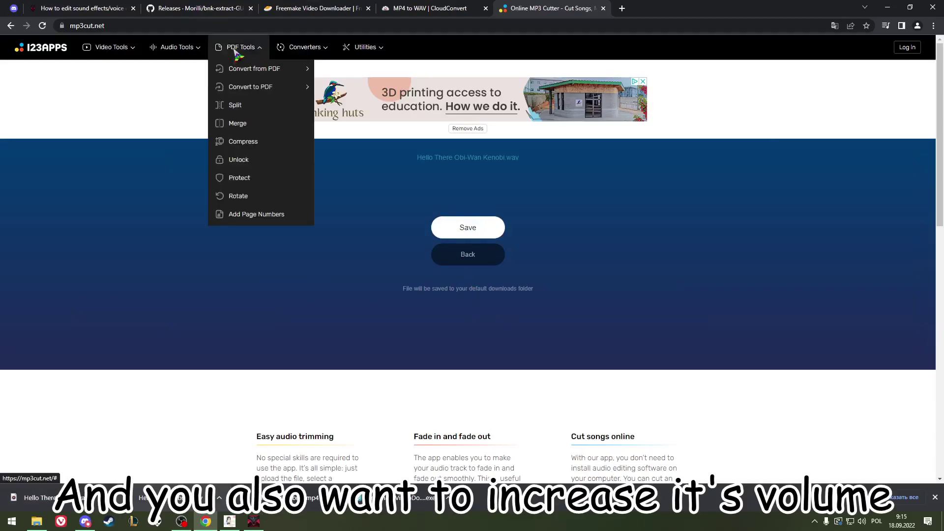
Step: Boost the trimmed clip's volume to +200% in mp3cut.net and save it as WAV to Downloads
{"action": "left_click", "coordinate": [474, 255]}
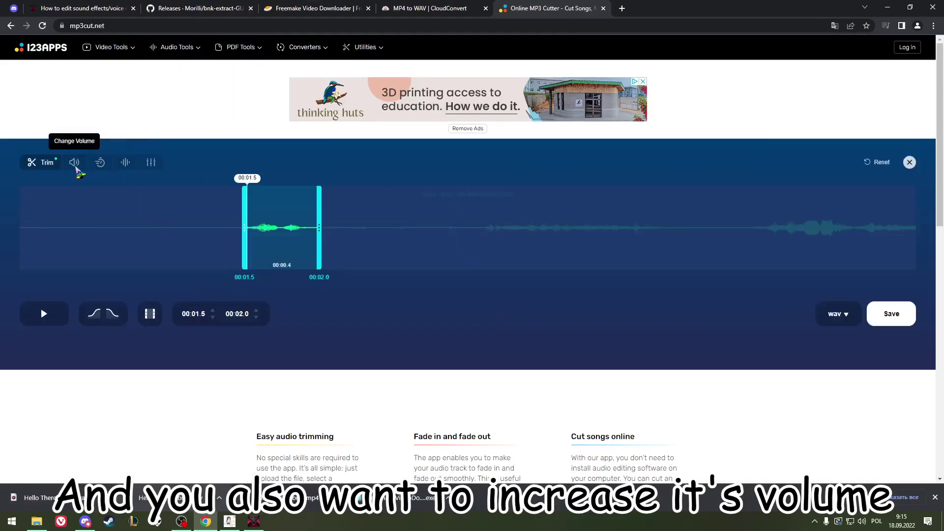
{"action": "left_click", "coordinate": [74, 164]}
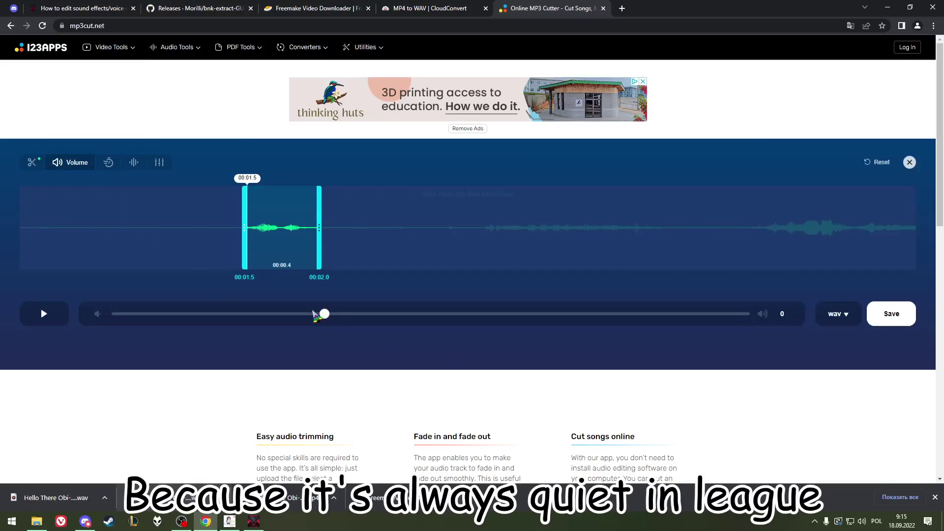
{"action": "left_click_drag", "start_coordinate": [324, 314], "coordinate": [750, 314]}
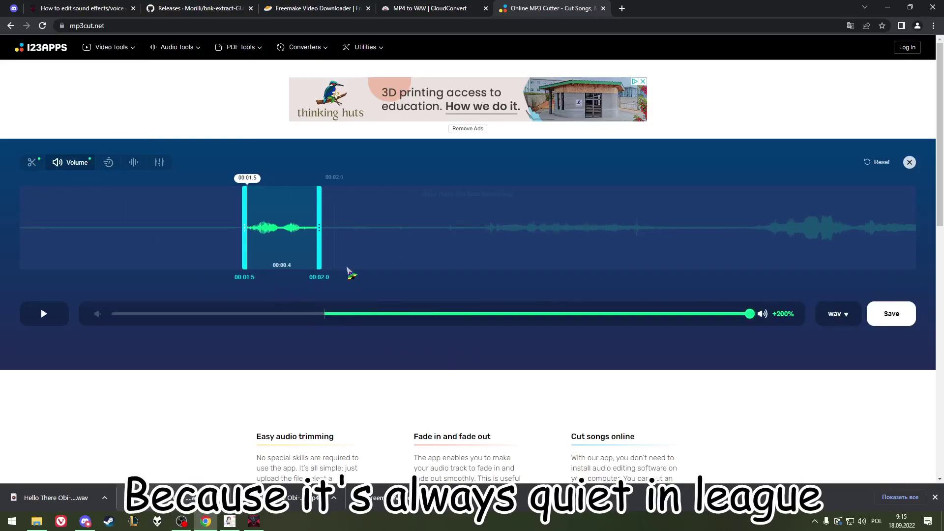
{"action": "left_click", "coordinate": [893, 313]}
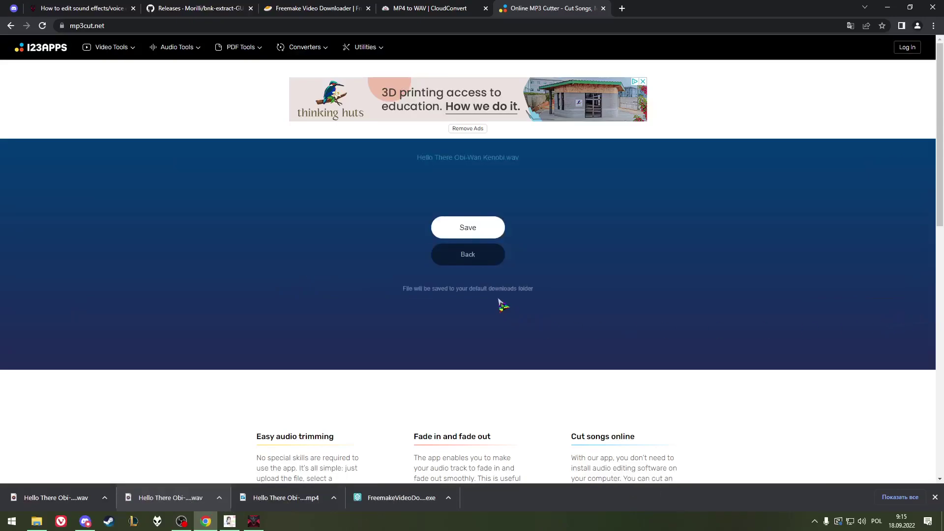
{"action": "left_click", "coordinate": [472, 228]}
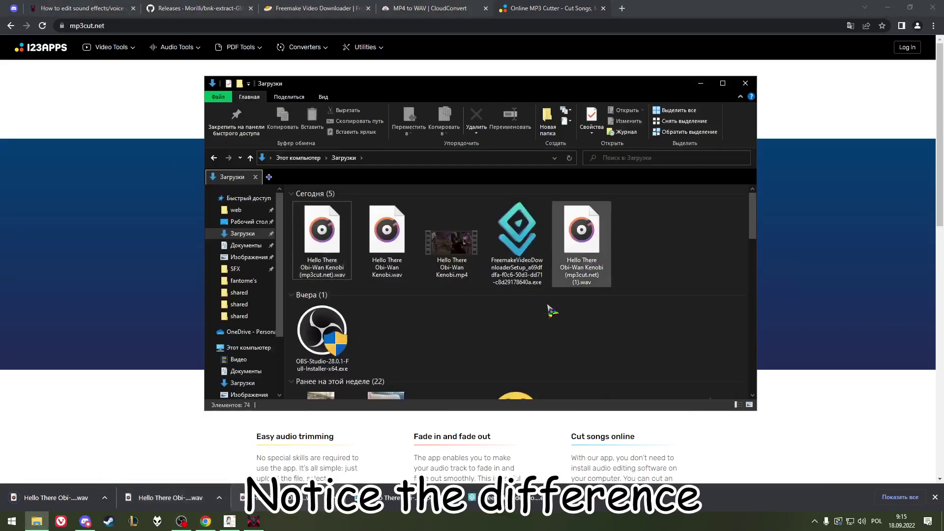
Step: Delete the extra mp3cut.net WAV copy and bring up the tutorial's Convert to .WEM section
{"action": "key", "text": "Delete"}
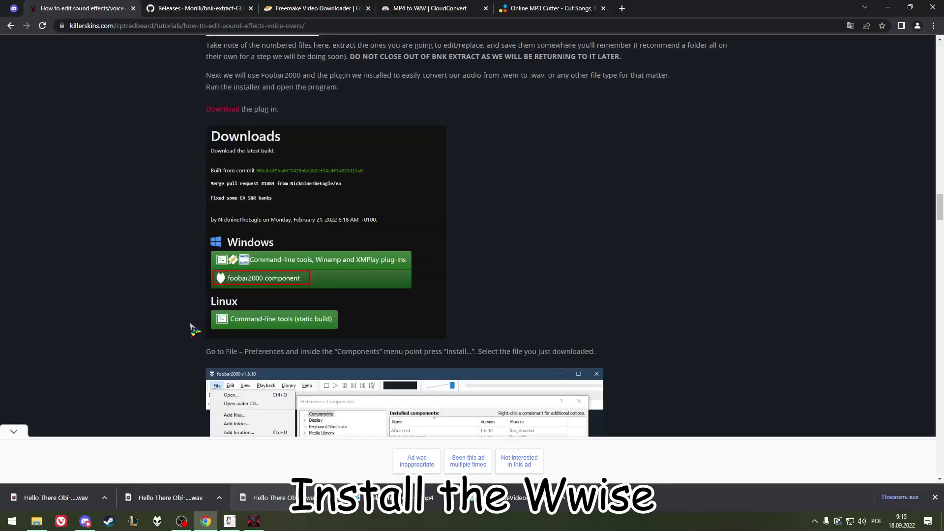
{"action": "scroll", "coordinate": [193, 329], "scroll_direction": "down", "scroll_amount": 4}
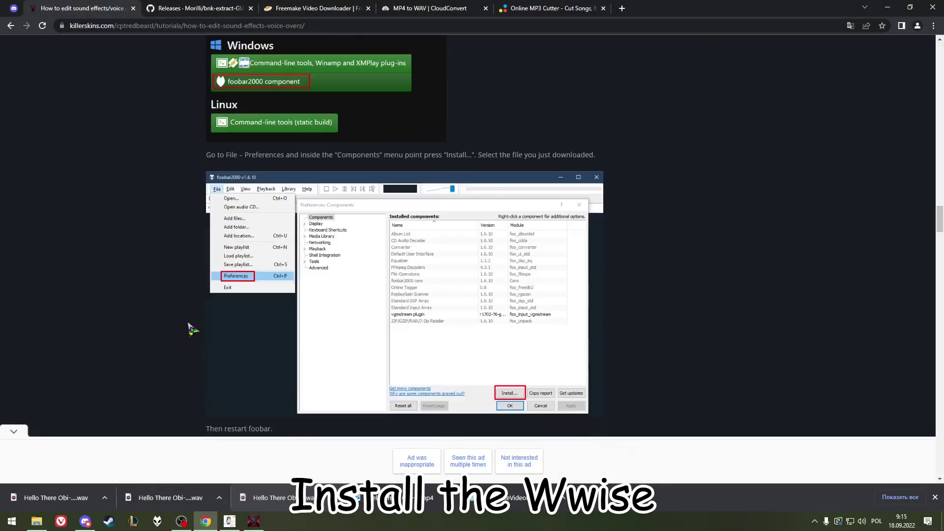
{"action": "scroll", "coordinate": [192, 328], "scroll_direction": "down", "scroll_amount": 15}
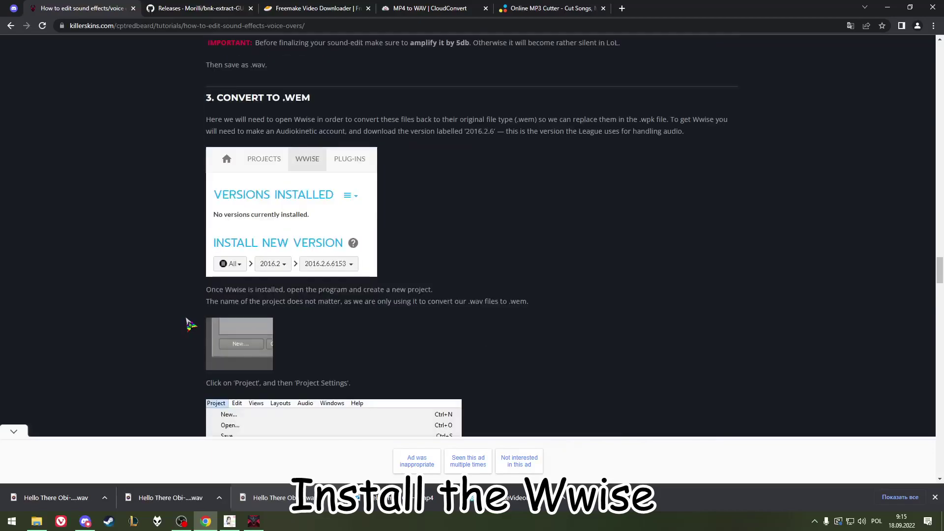